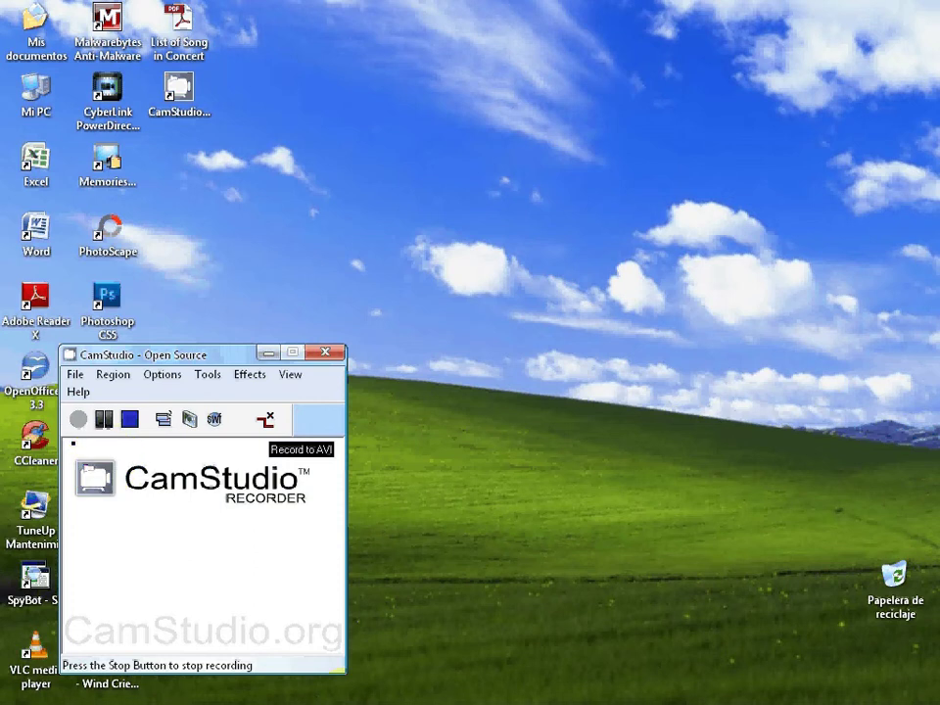
Step: Bring the SketchUp window with the orange coil model to the front from the taskbar
left_click(323, 680)
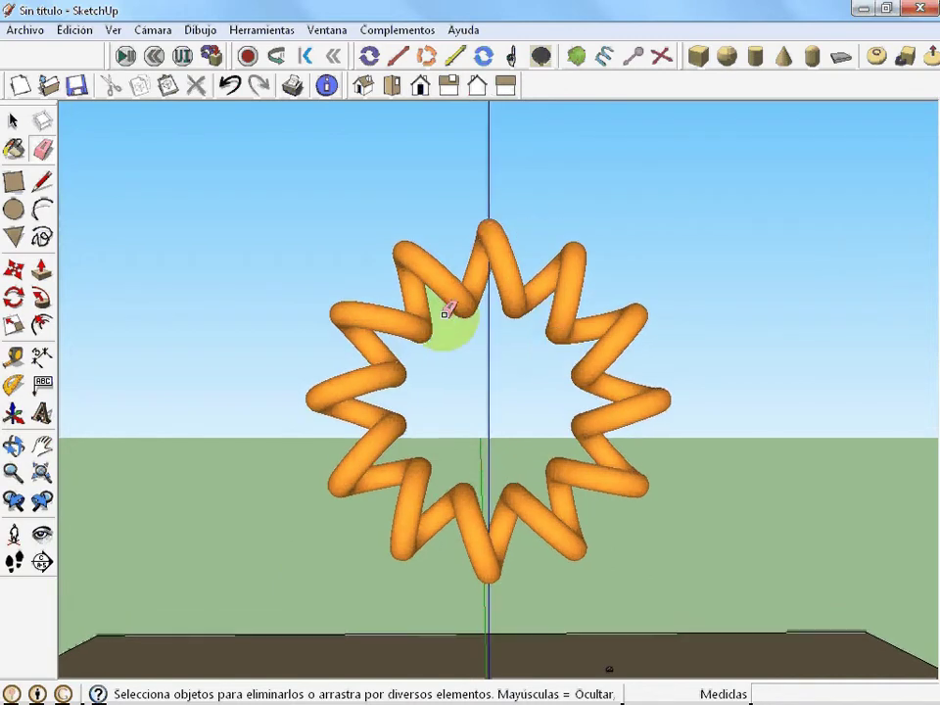
Step: Orbit and zoom around the orange coil ring to inspect it
mouse_move(447, 308)
middle_mouse_down()
mouse_move(838, 460)
mouse_move(415, 413)
middle_mouse_up()
key("e")
mouse_move(699, 393)
middle_mouse_down()
mouse_move(420, 466)
mouse_move(215, 467)
mouse_move(247, 432)
mouse_move(742, 362)
middle_mouse_up()
scroll(216, 467, "up", 3)
scroll(742, 362, "down", 3)
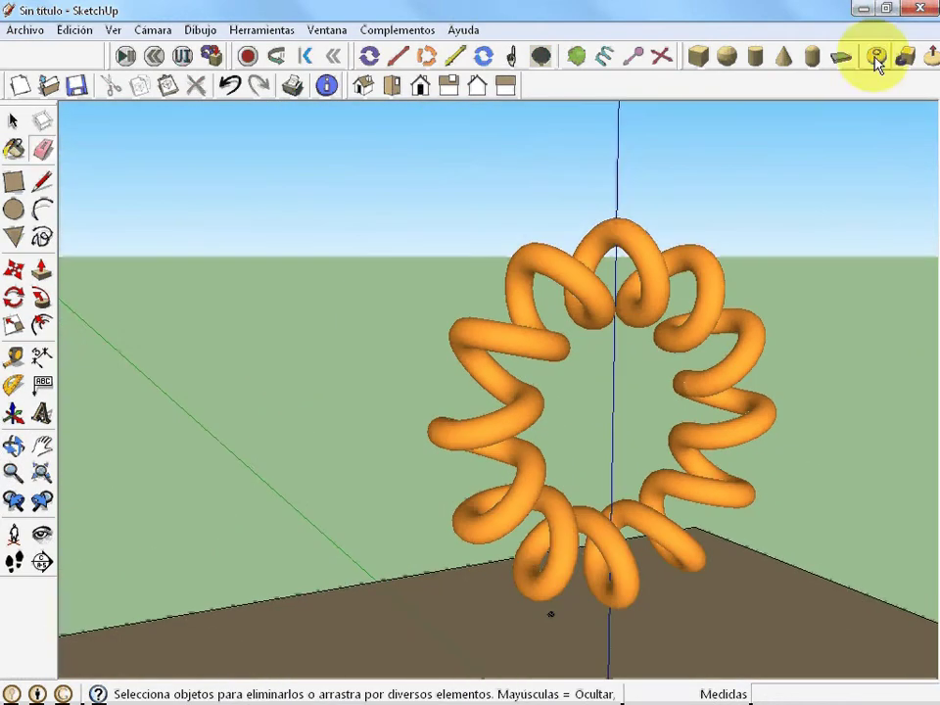
Step: Close the coil model without saving, then reopen the empty Sin título window
left_click(920, 9)
left_click(467, 390)
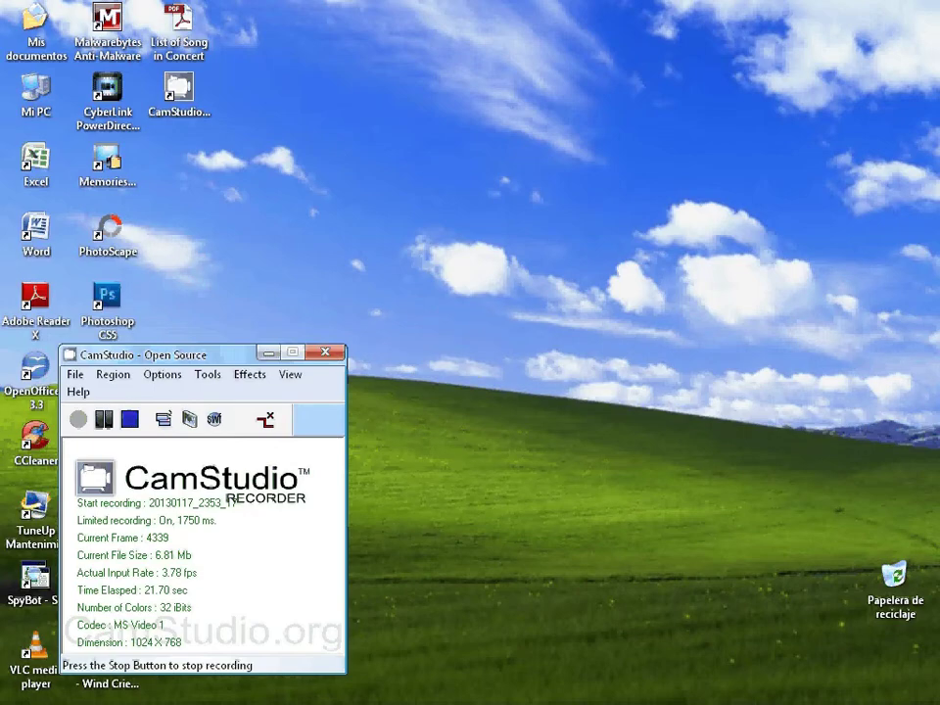
left_click(294, 687)
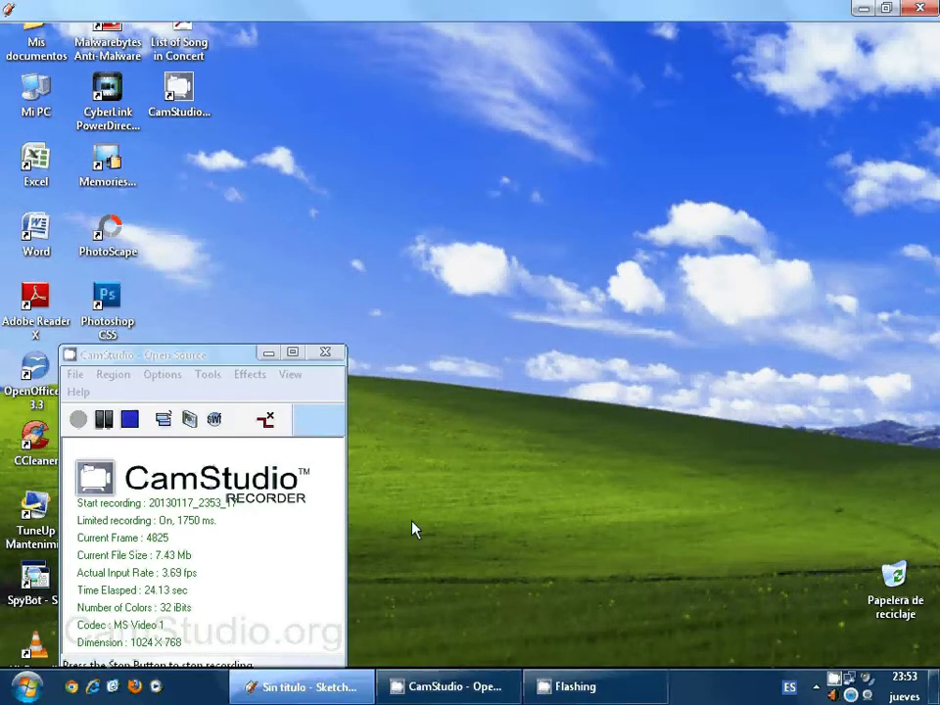
left_click(419, 394)
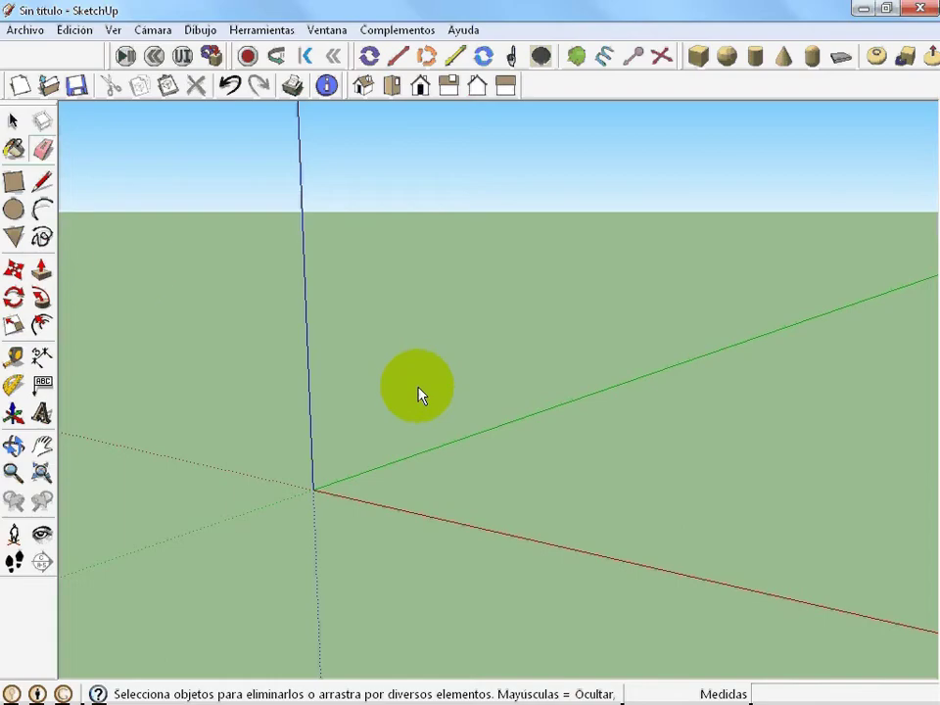
Step: In Front view, draw an upright circle of radius 1.63m centred at the origin
left_click(420, 87)
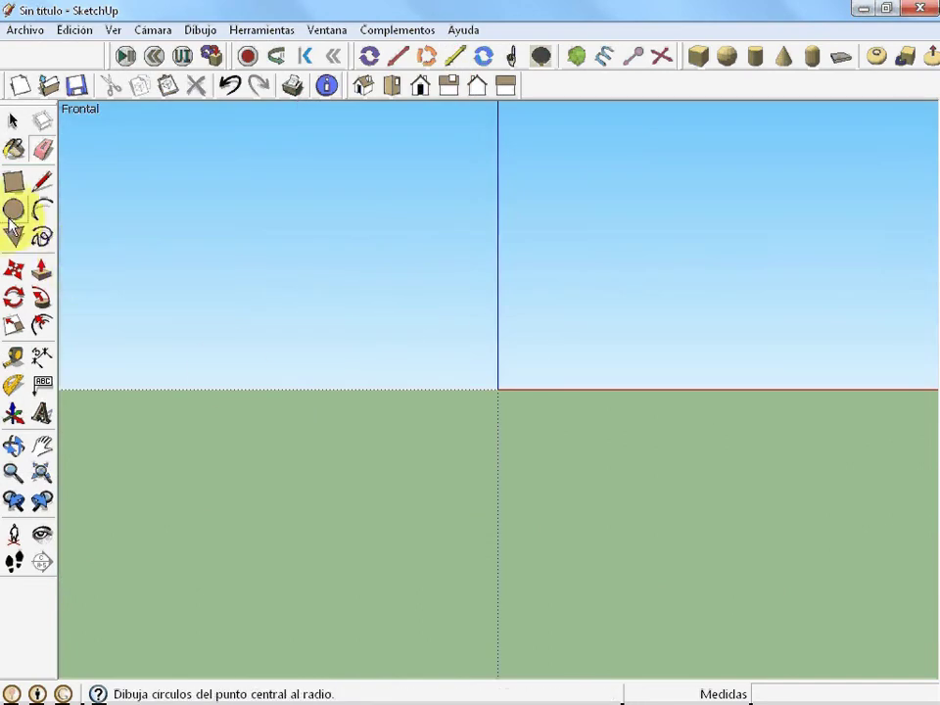
left_click(15, 210)
left_click(497, 391)
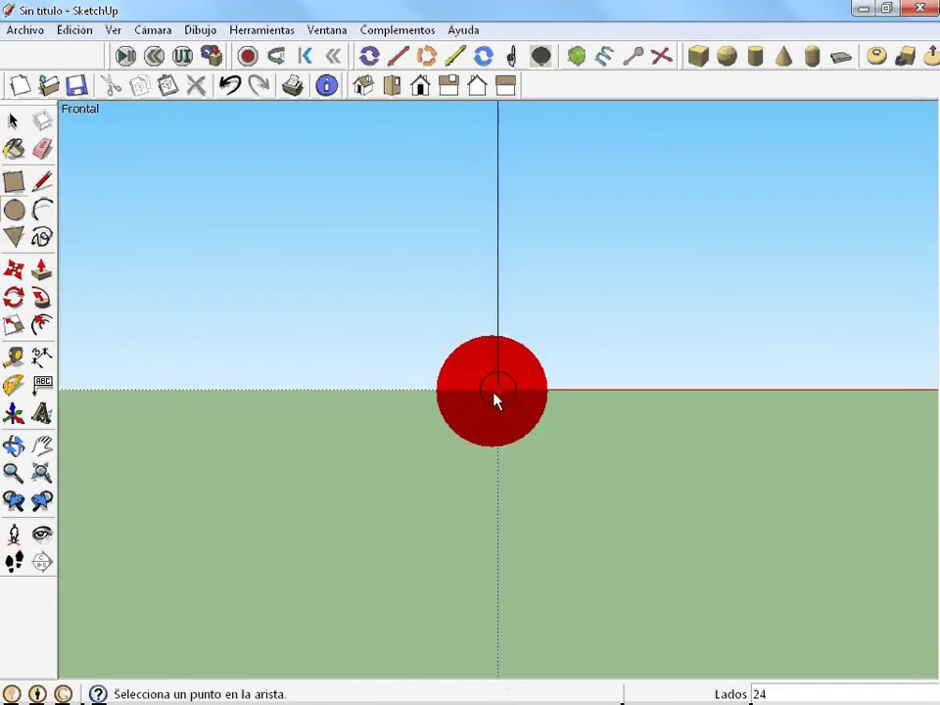
left_click(665, 390)
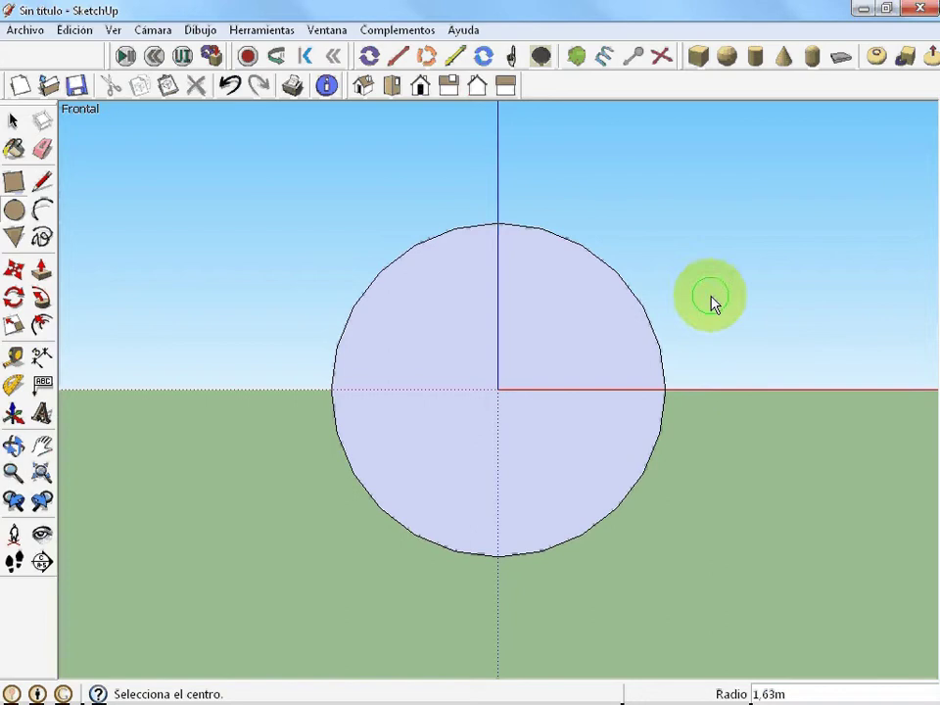
Step: Draw a smaller flat circle on the red axis, touching the big circle's right edge
middle_click_drag(703, 278, 699, 629)
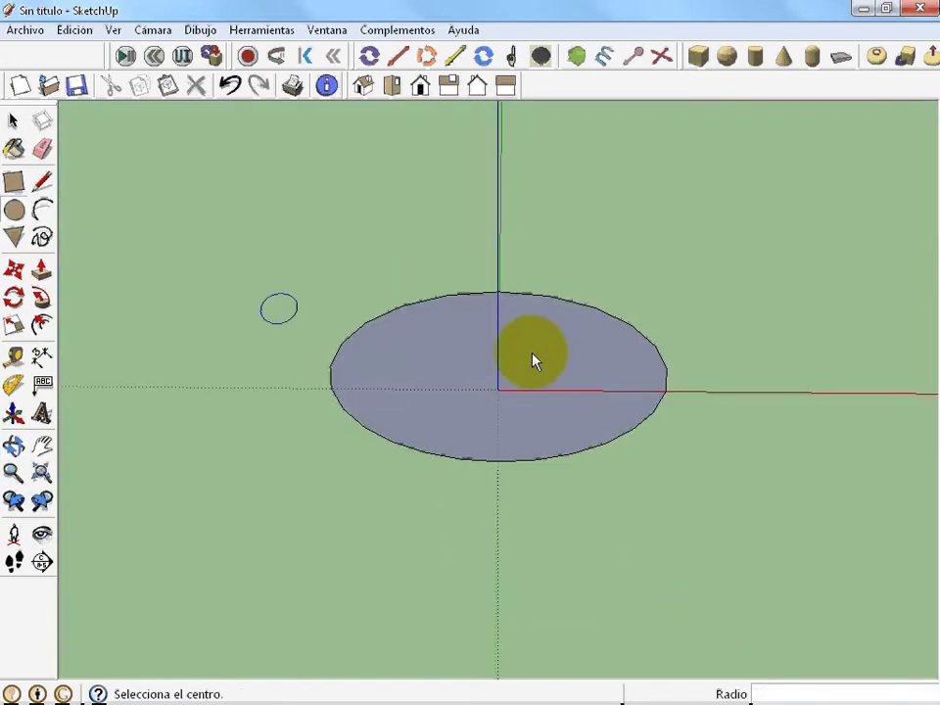
left_click(728, 392)
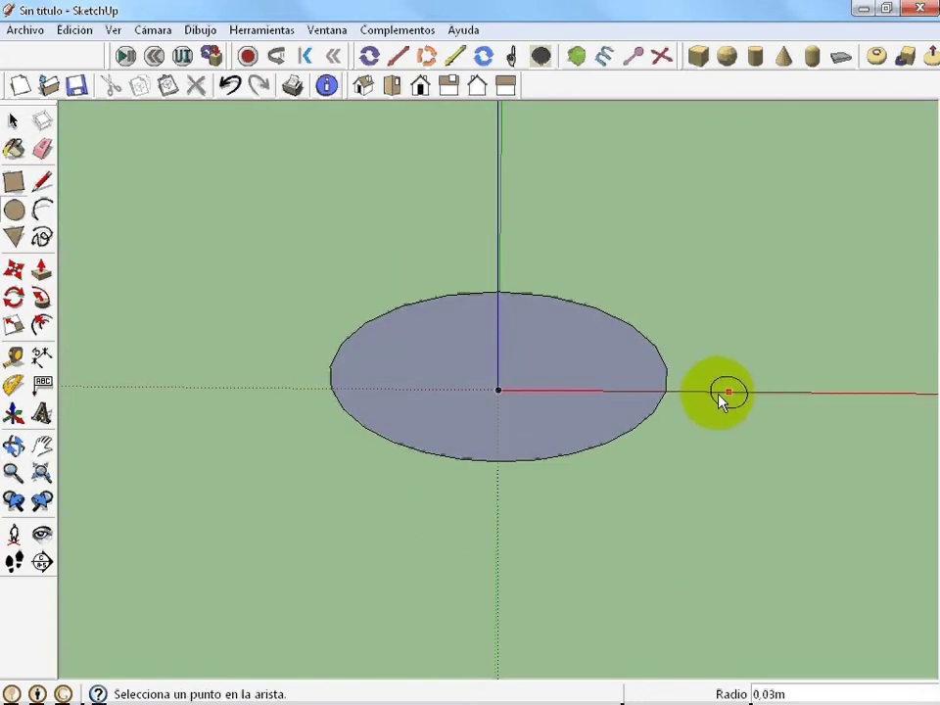
left_click(668, 395)
mouse_move(650, 441)
middle_mouse_down()
mouse_move(644, 151)
mouse_move(626, 266)
mouse_move(630, 200)
middle_mouse_up()
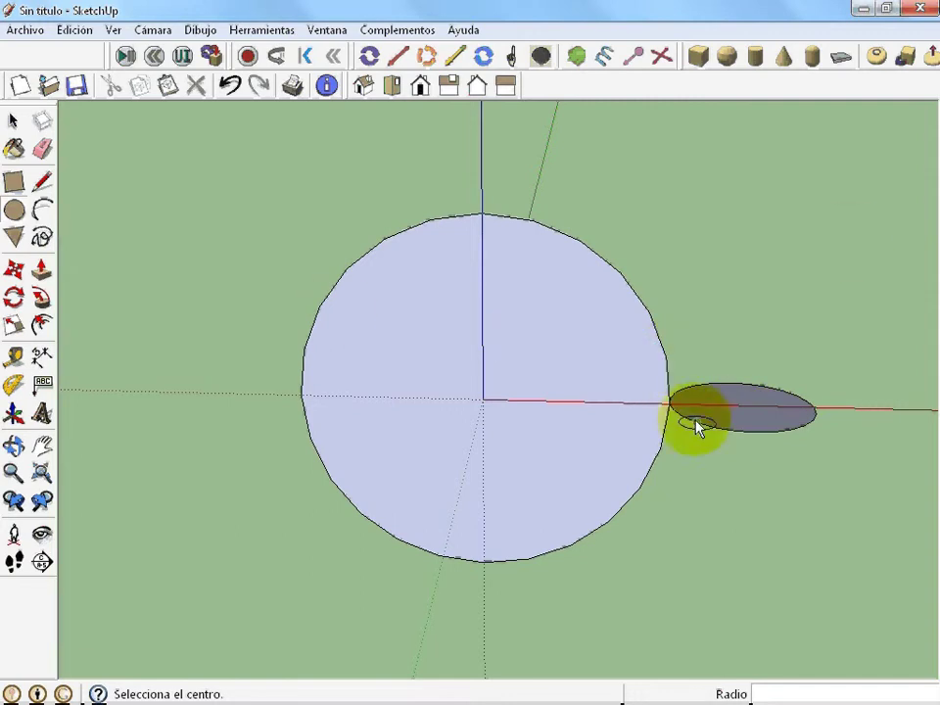
Step: Draw a line across the small circle along the red axis, from the big circle's edge
left_click(41, 181)
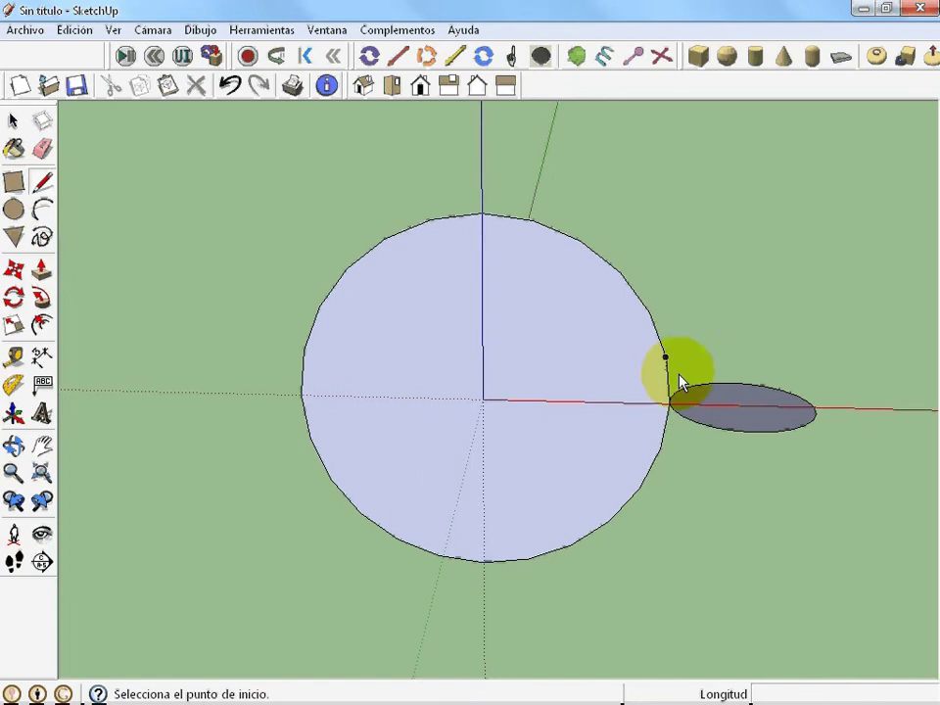
left_click(671, 404)
left_click(817, 413)
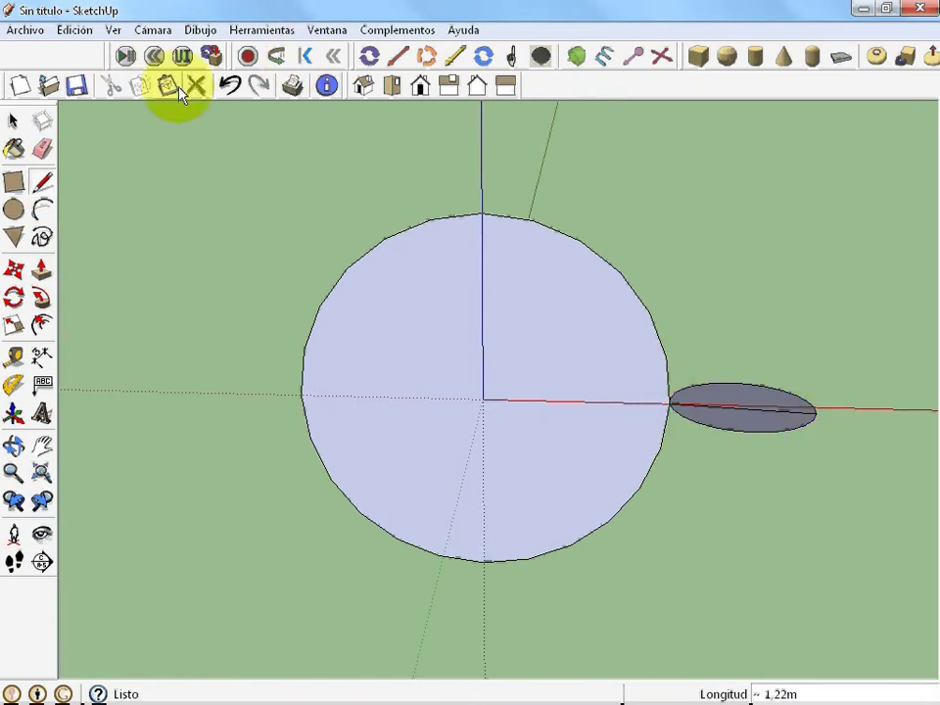
left_click(230, 88)
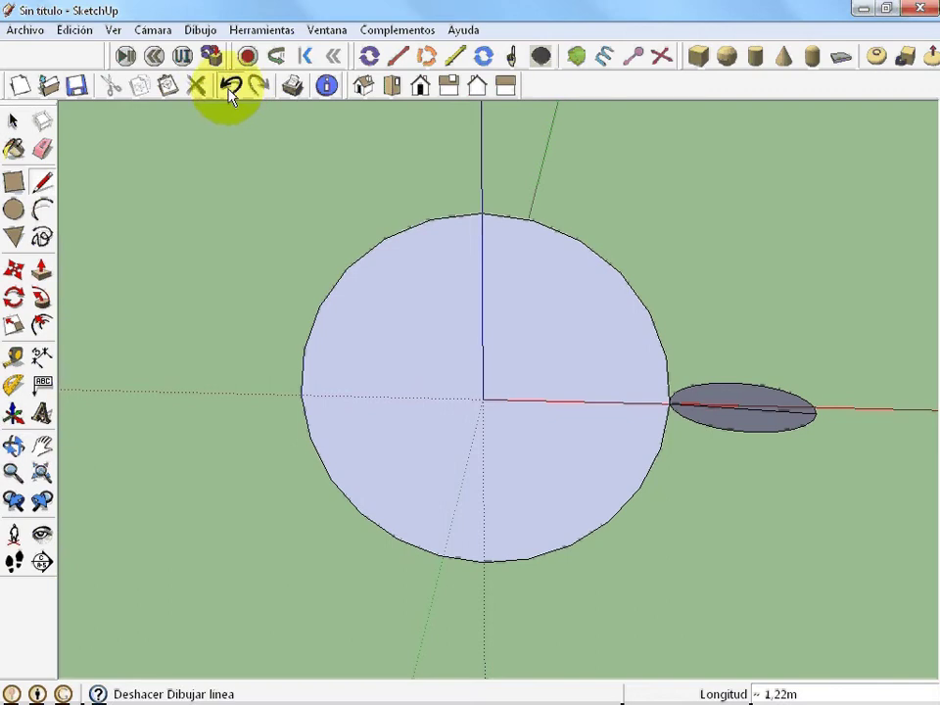
left_click(671, 409)
left_click(818, 410)
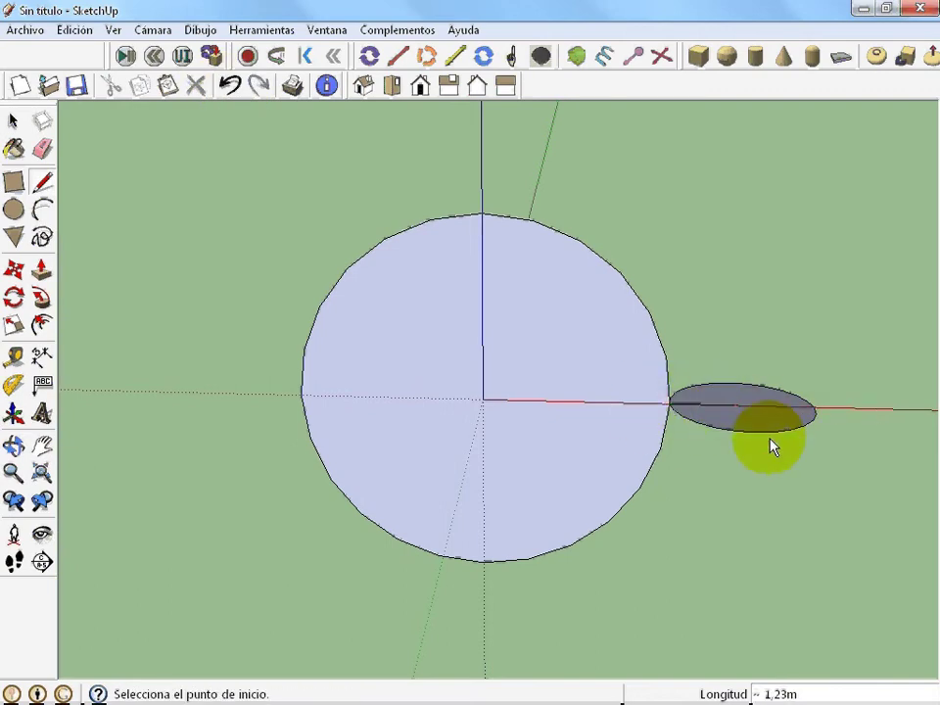
Step: Delete the small circle's face with Borrar
mouse_move(770, 445)
middle_mouse_down()
mouse_move(732, 604)
mouse_move(713, 411)
middle_mouse_up()
right_click(719, 406)
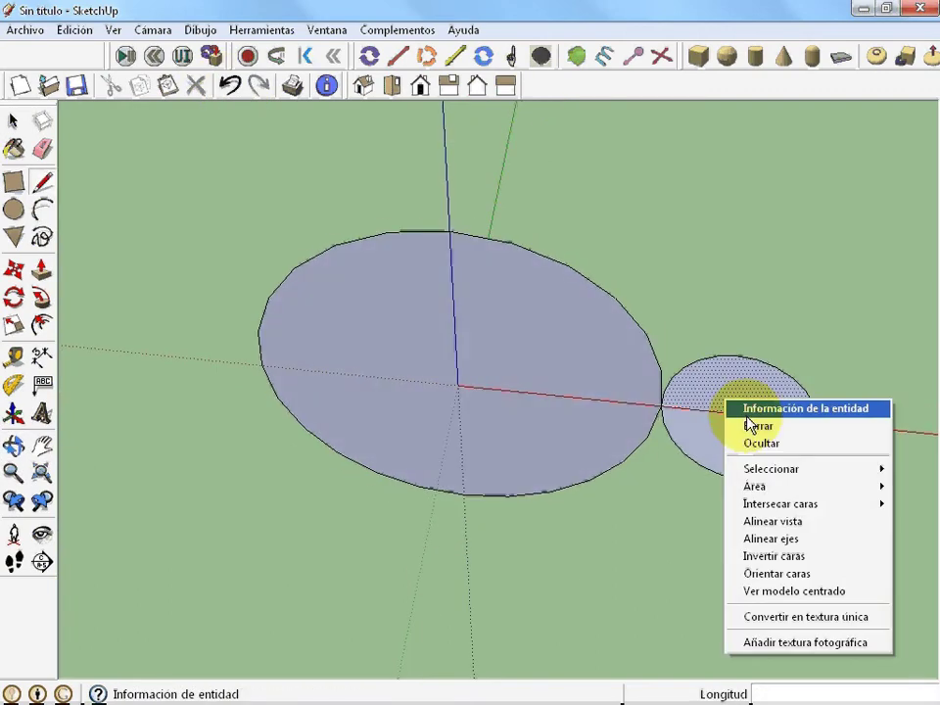
left_click(746, 429)
right_click(742, 438)
left_click(749, 468)
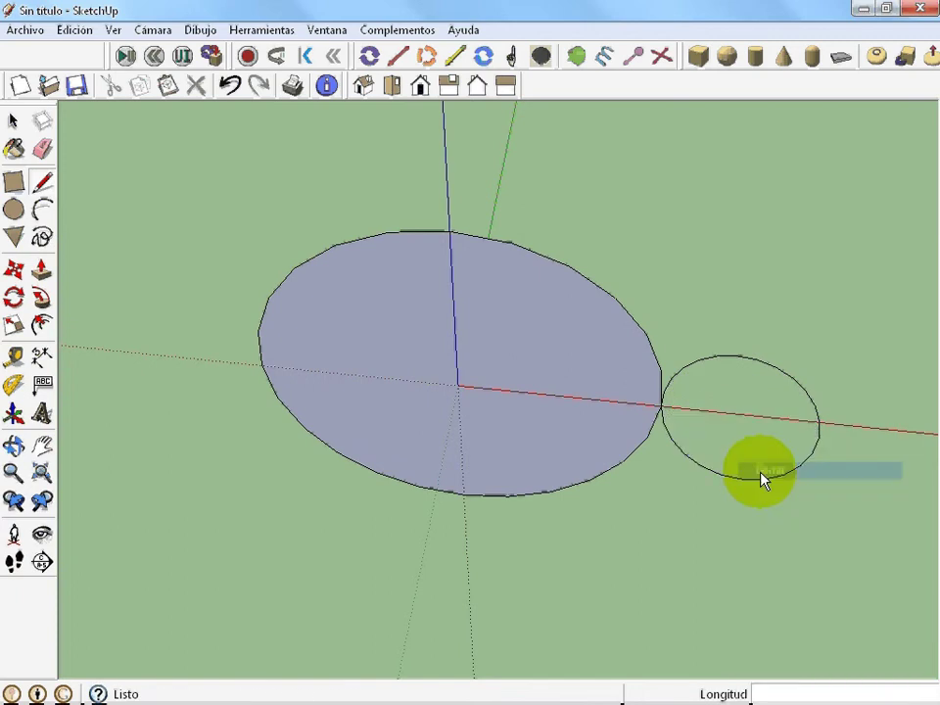
Step: Select the small circle's lower half and cut it away
left_click(14, 120)
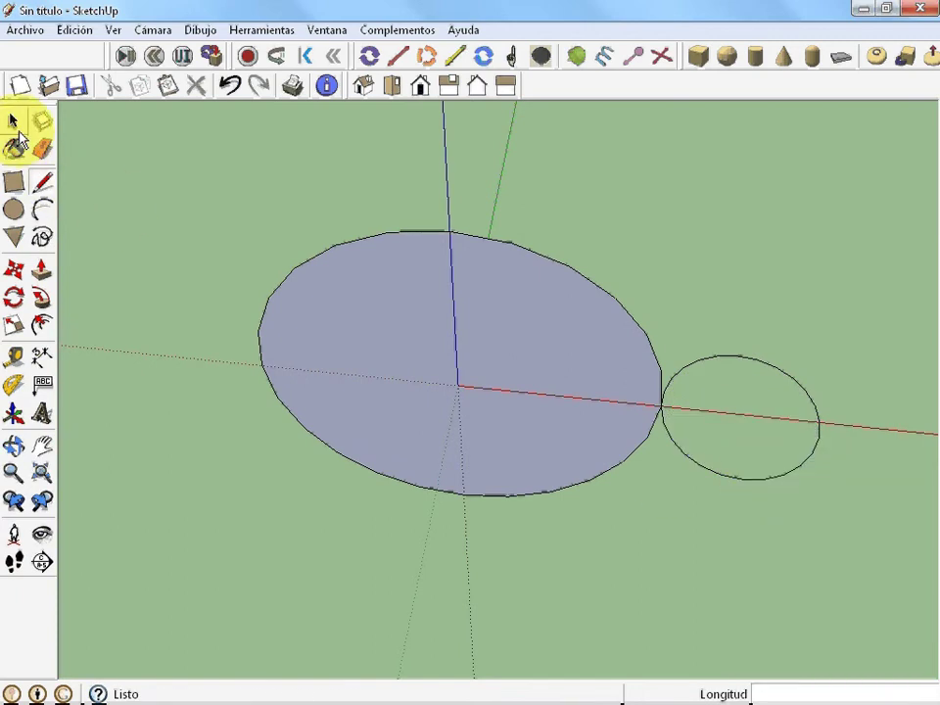
left_click(771, 484)
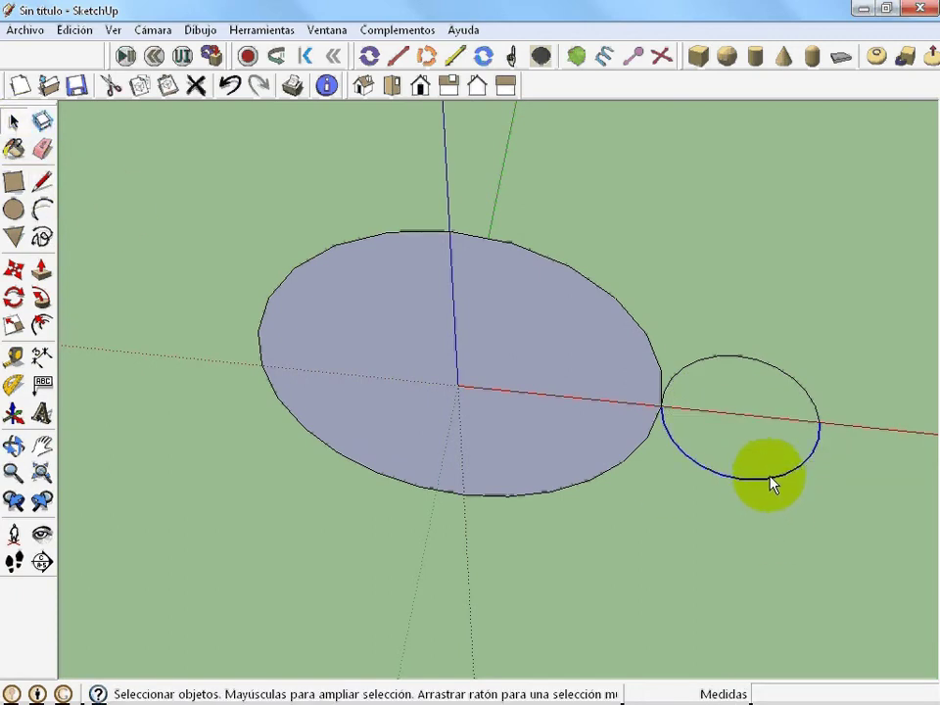
left_click(114, 91)
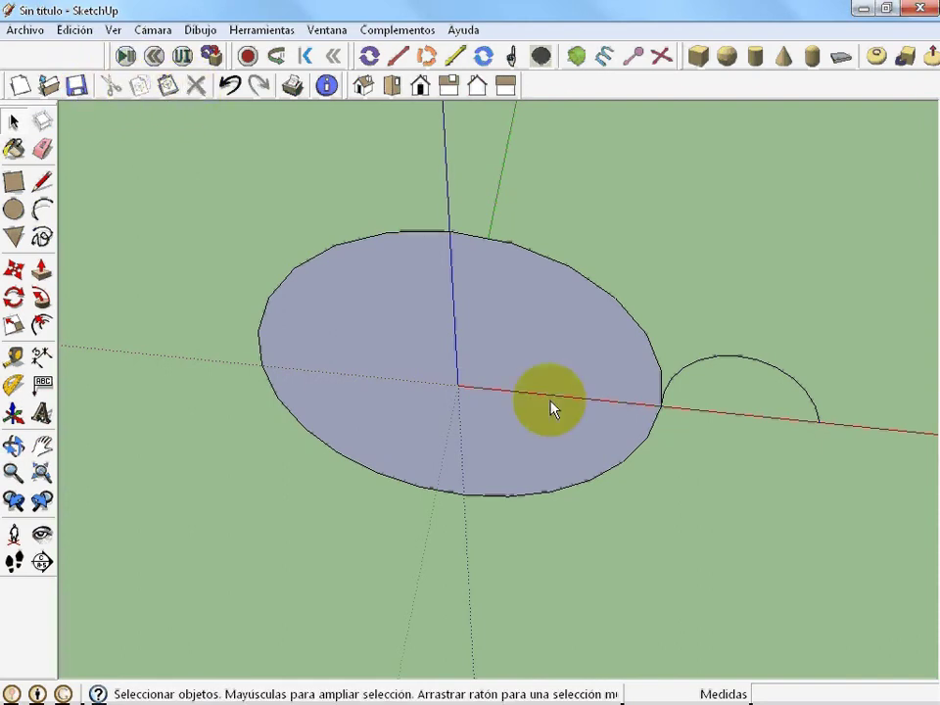
middle_click_drag(744, 447, 744, 255)
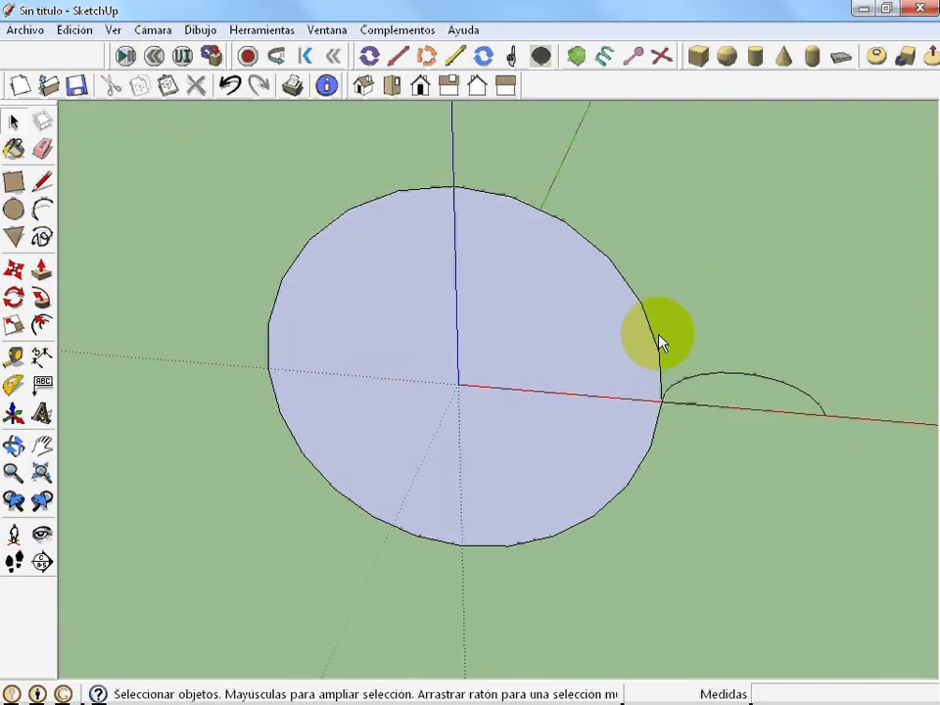
Step: Delete the big circle's face and explode its outline into separate edges
right_click(597, 360)
left_click(626, 379)
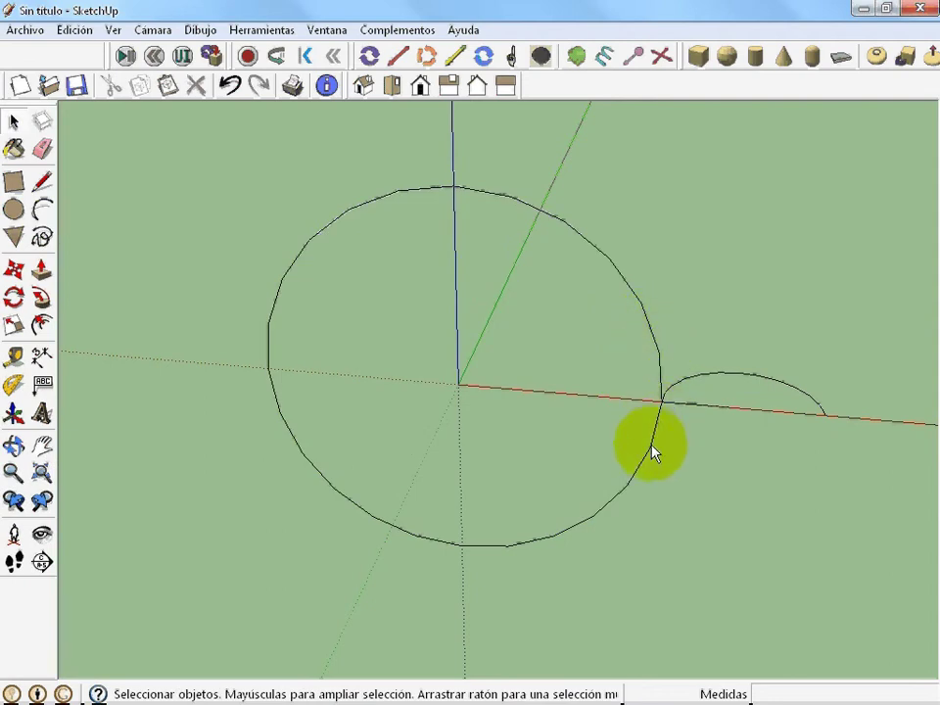
right_click(655, 343)
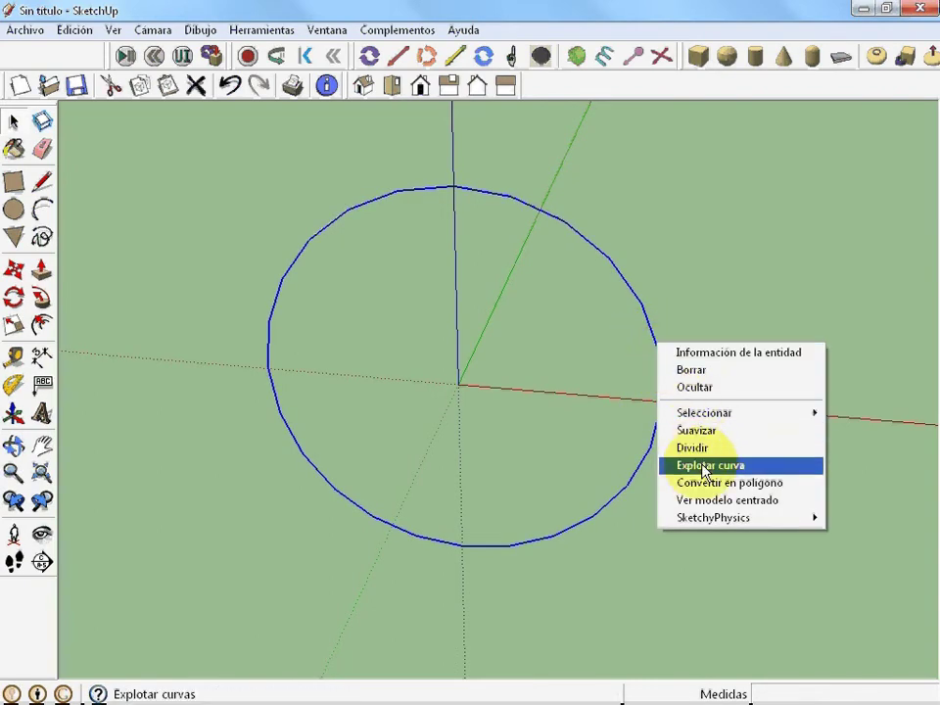
left_click(705, 467)
left_click(637, 336)
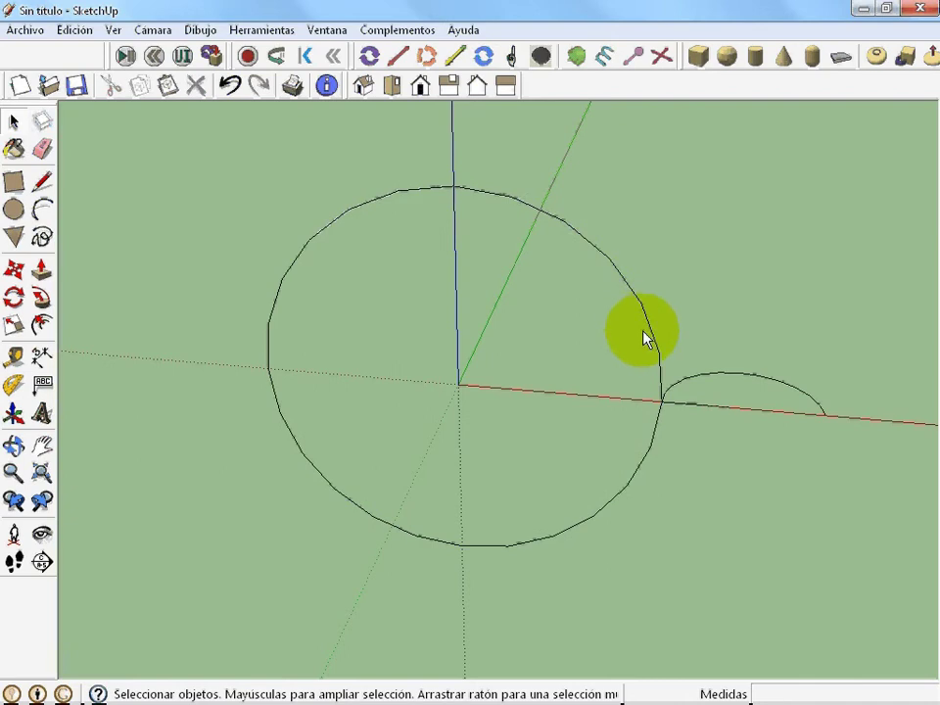
Step: Window-select most of the exploded circle's edges and delete them with Borrar
left_click(651, 331)
left_click(636, 289)
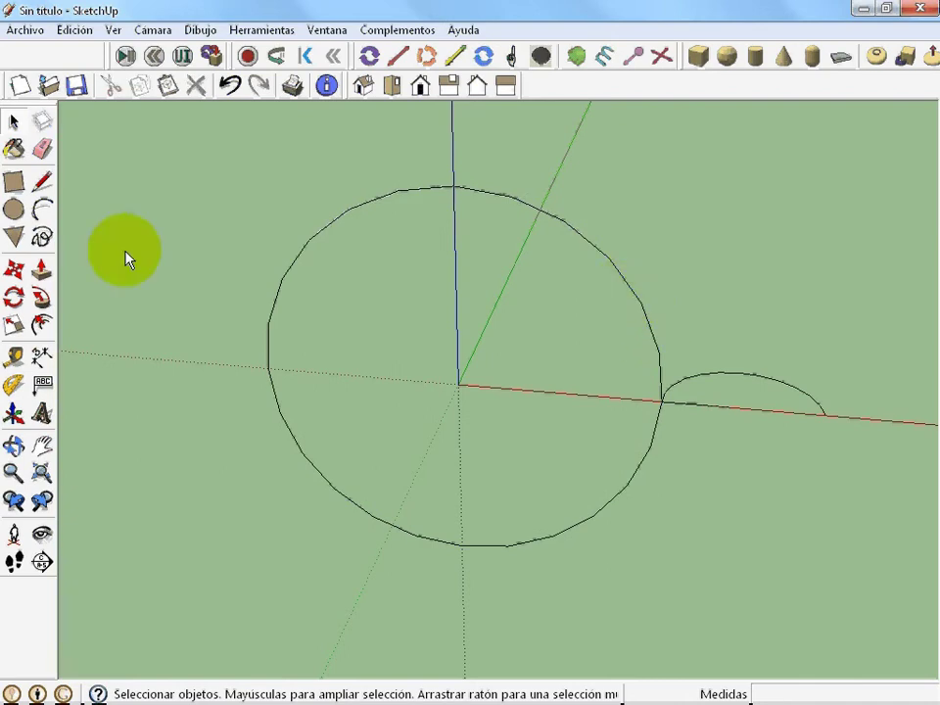
left_click_drag(190, 144, 645, 544)
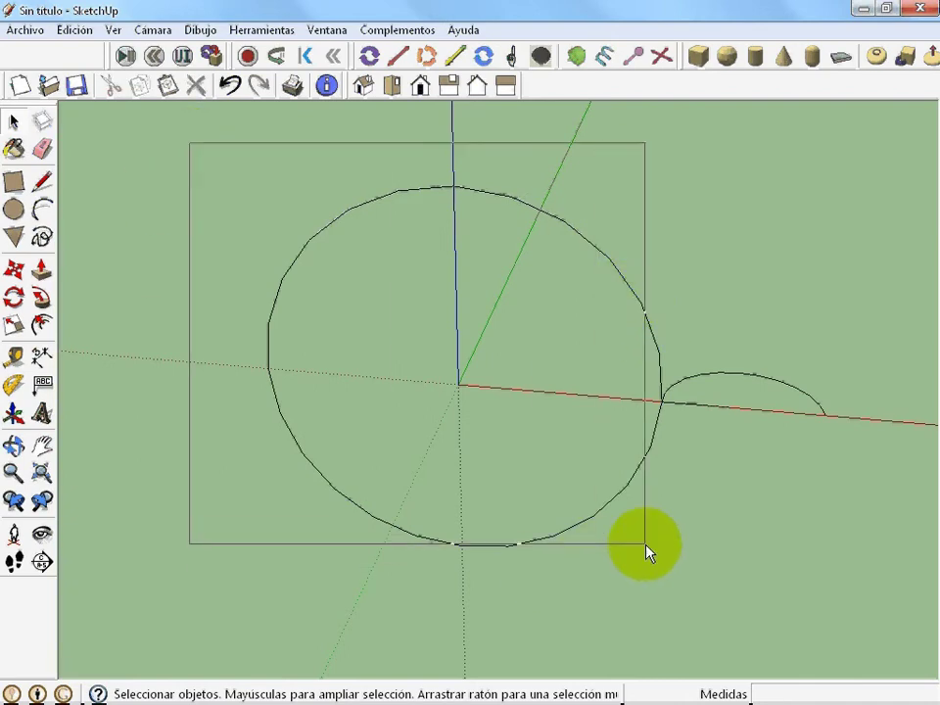
left_click_drag(647, 551, 630, 552)
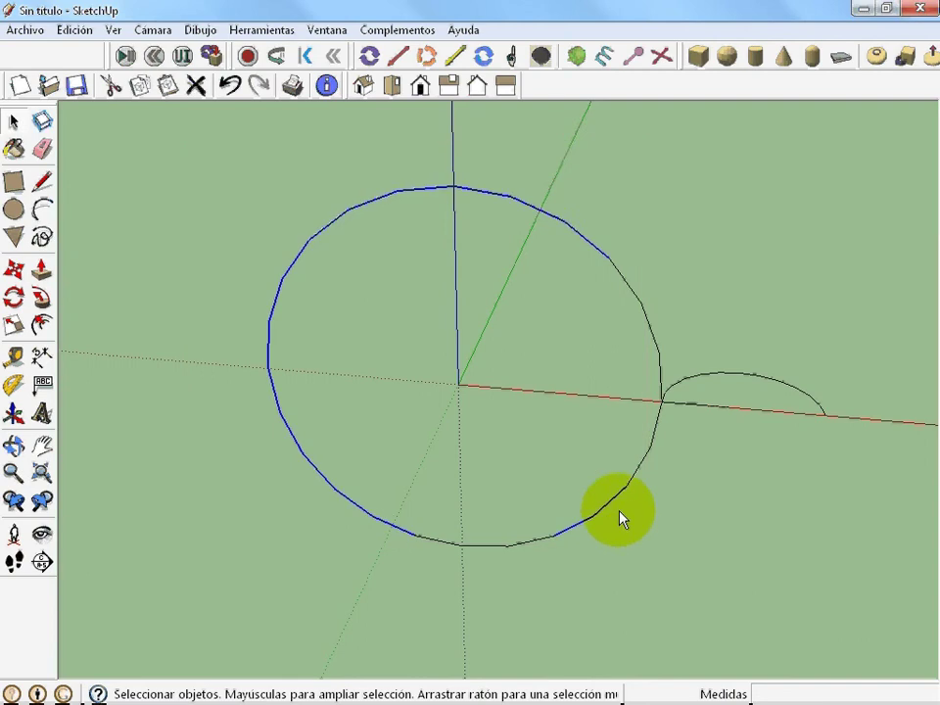
right_click(423, 197)
left_click(441, 217)
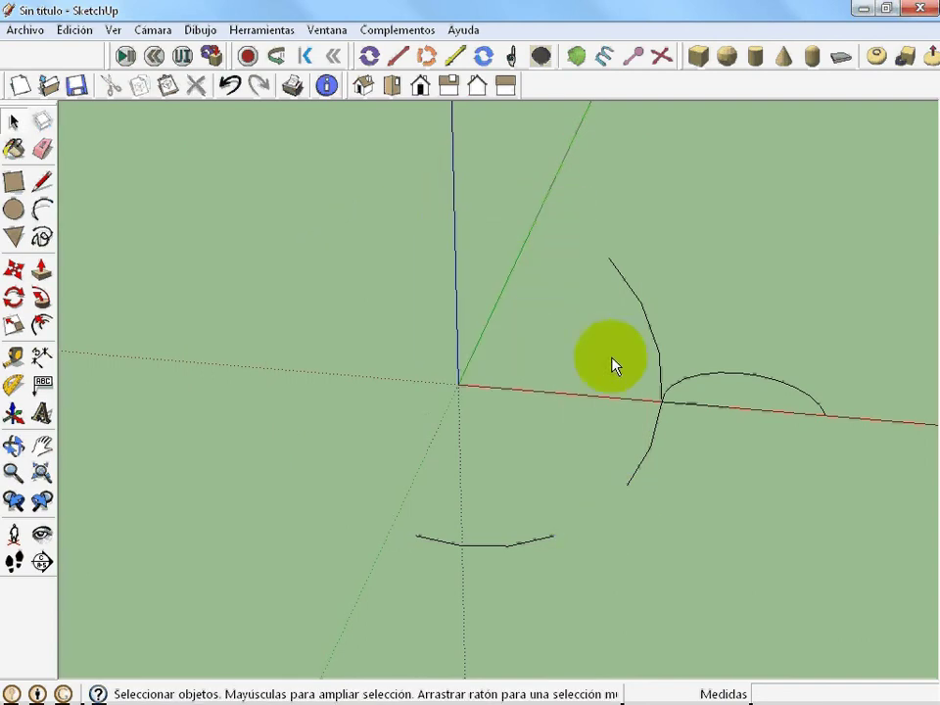
Step: Erase the small curve below the origin and the curve pieces at the red axis
left_click(41, 148)
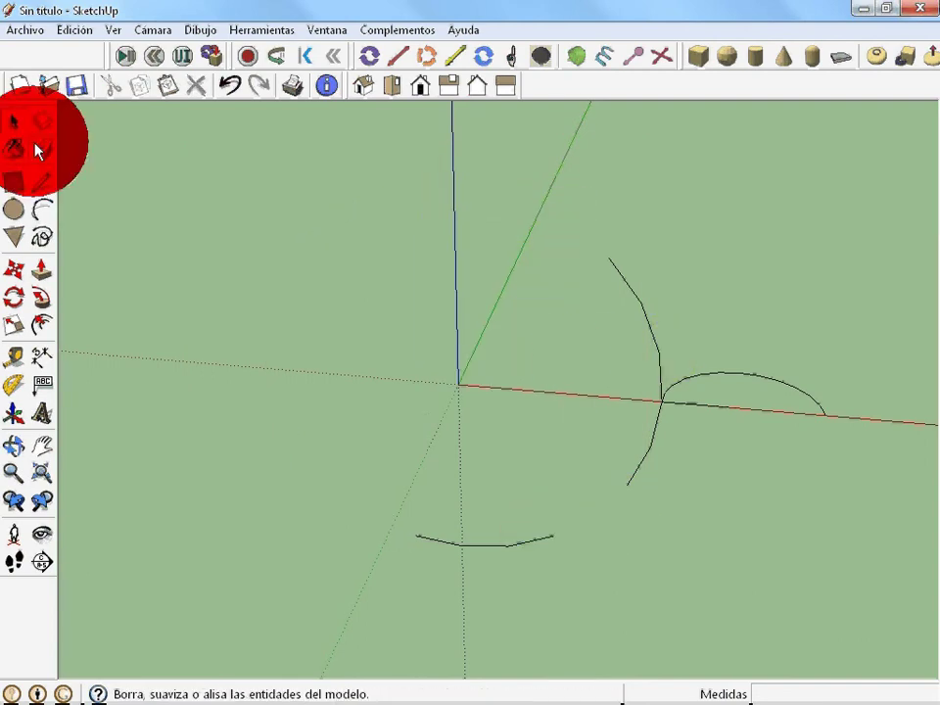
left_click_drag(527, 543, 470, 553)
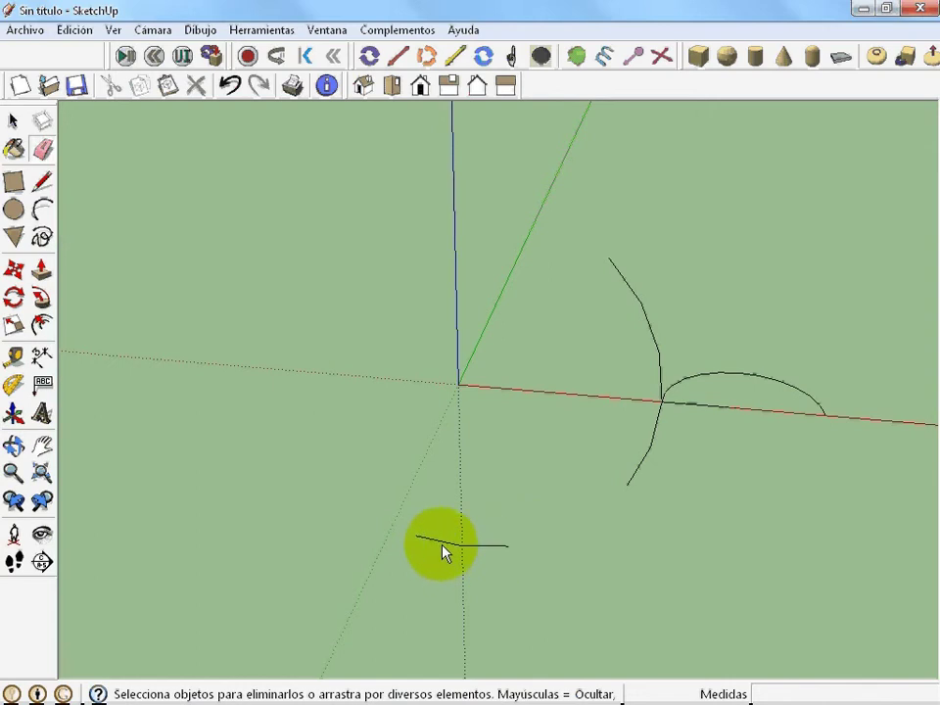
left_click(469, 546)
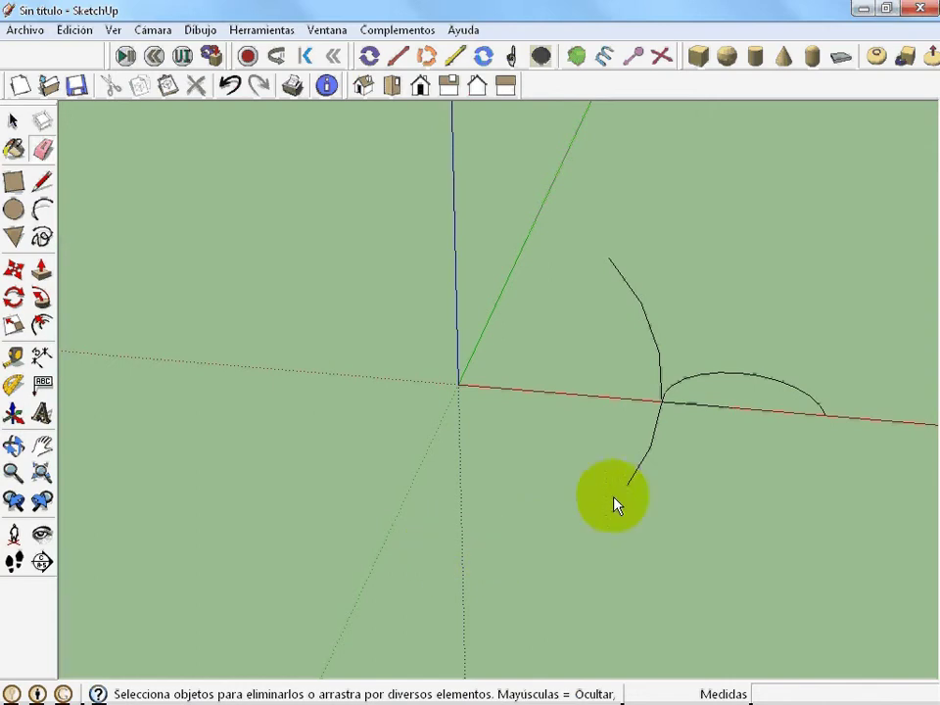
left_click(657, 431)
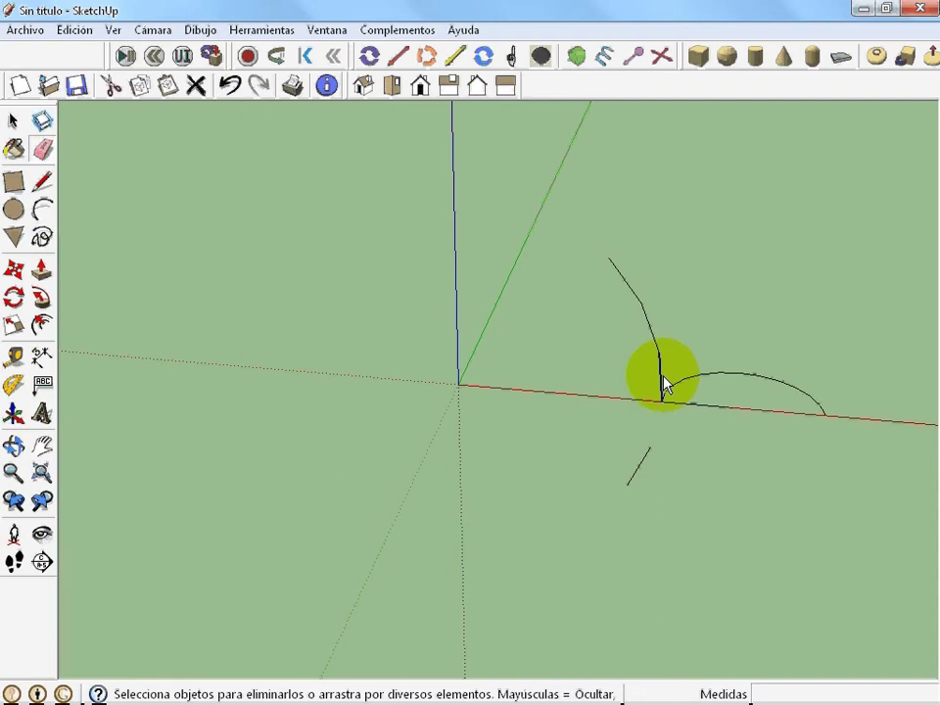
left_click(670, 382)
mouse_move(684, 437)
middle_mouse_down()
mouse_move(662, 311)
mouse_move(665, 405)
middle_mouse_up()
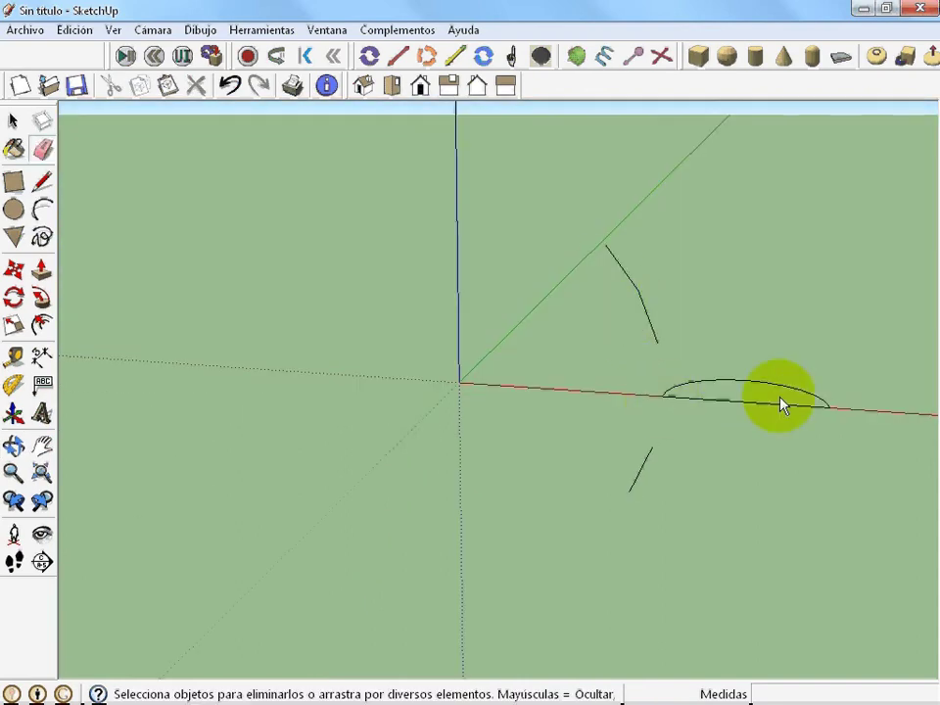
Step: Move the arc's end up onto the upper curve and erase the straight segment beneath
left_click(14, 269)
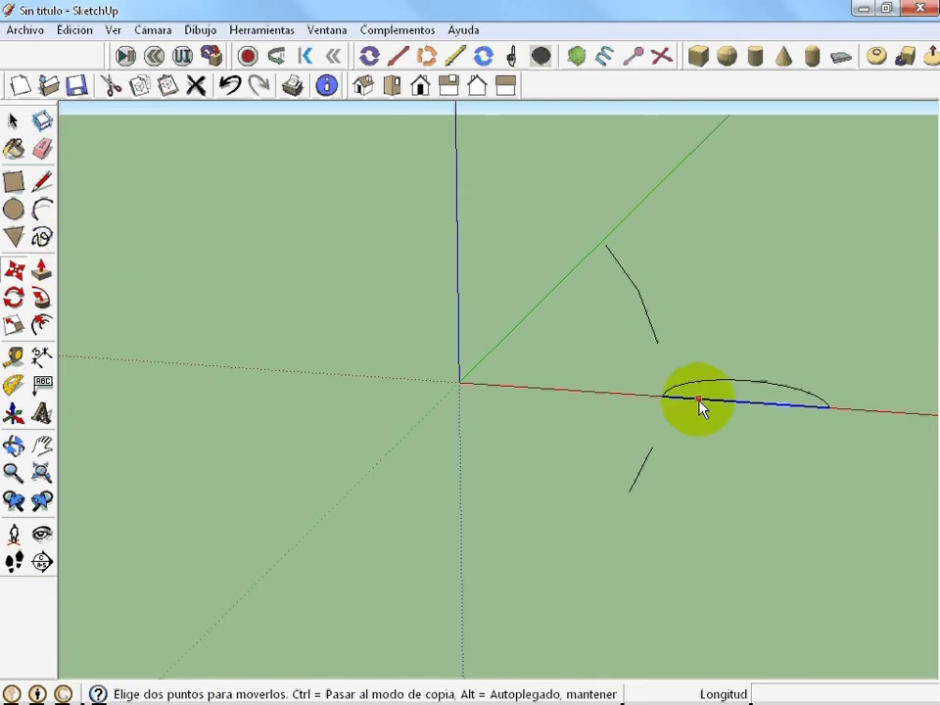
left_click_drag(663, 404, 656, 353)
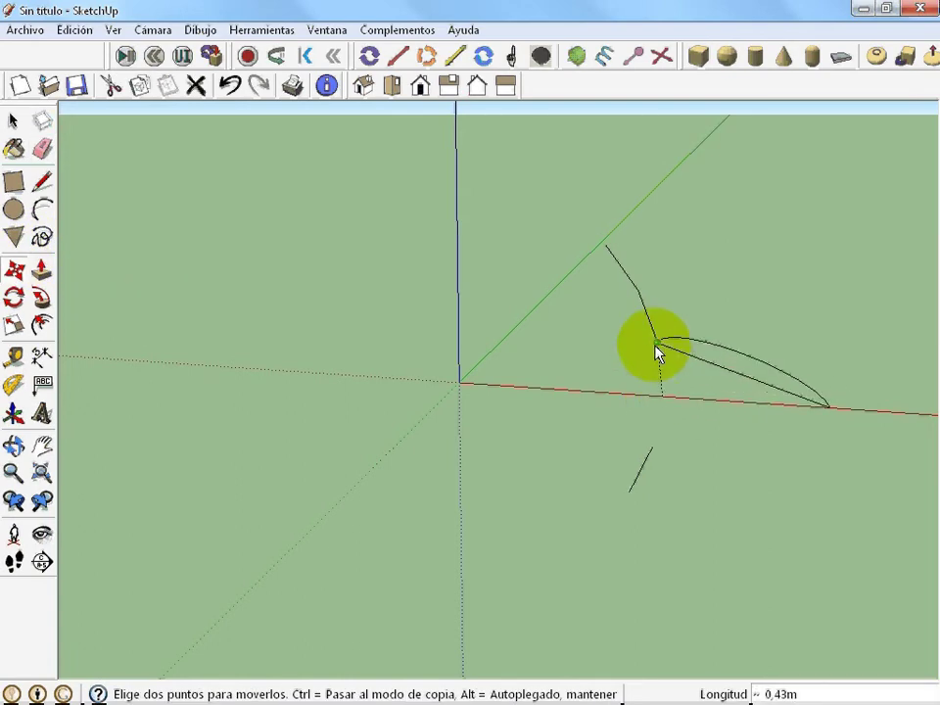
left_click(656, 352)
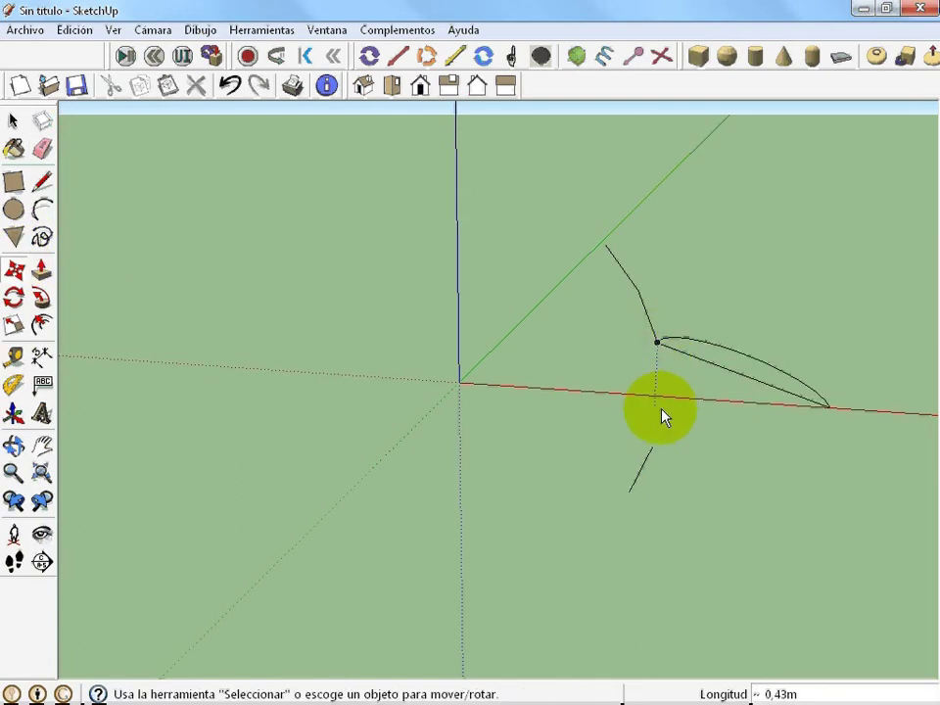
left_click(42, 148)
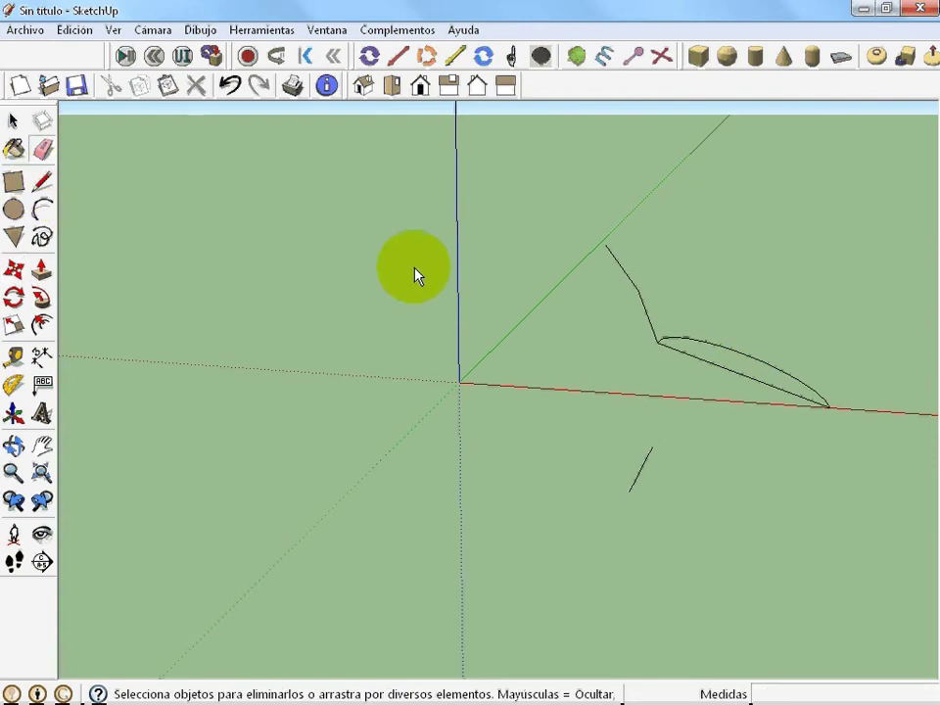
left_click(711, 372)
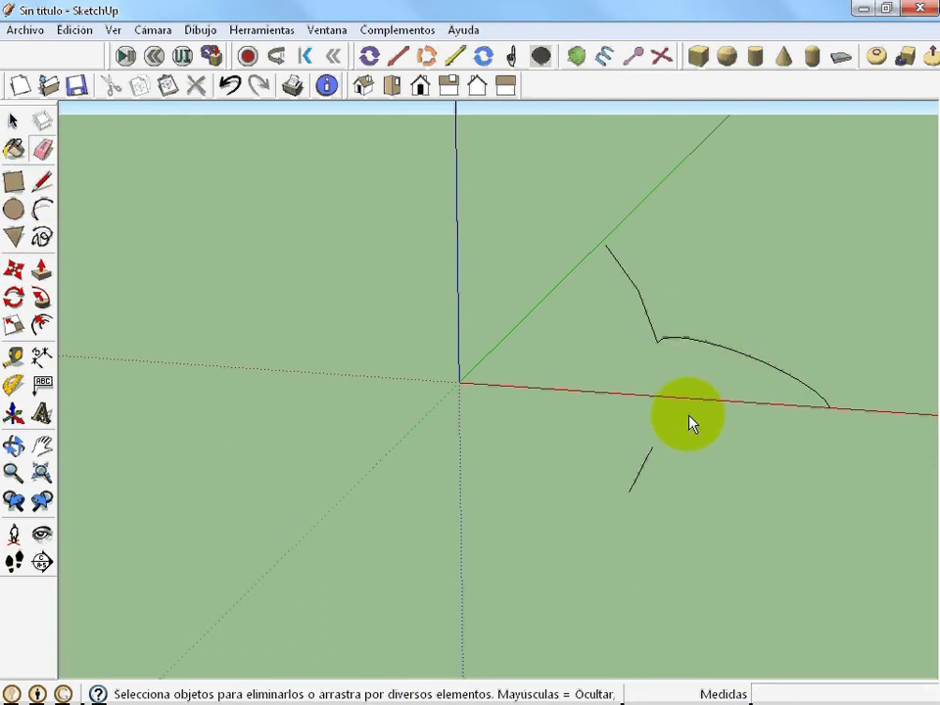
mouse_move(691, 422)
middle_mouse_down()
mouse_move(720, 623)
mouse_move(705, 264)
mouse_move(678, 450)
mouse_move(707, 312)
mouse_move(700, 475)
mouse_move(696, 317)
mouse_move(686, 391)
middle_mouse_up()
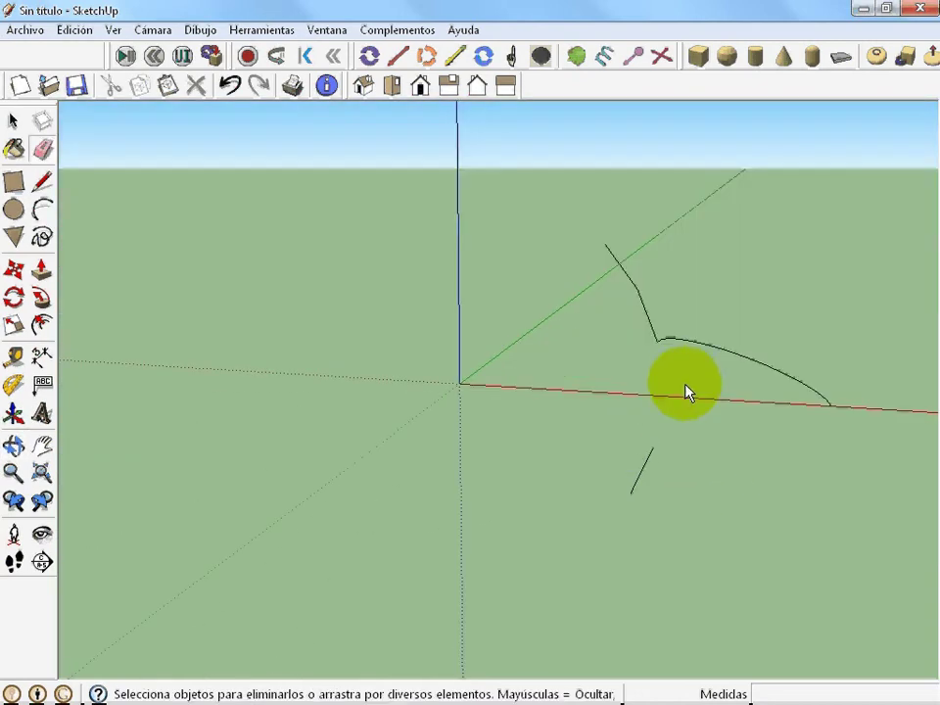
Step: Paste a copy of the arc and snap its end onto the original arc's end
left_click(168, 86)
left_click(605, 583)
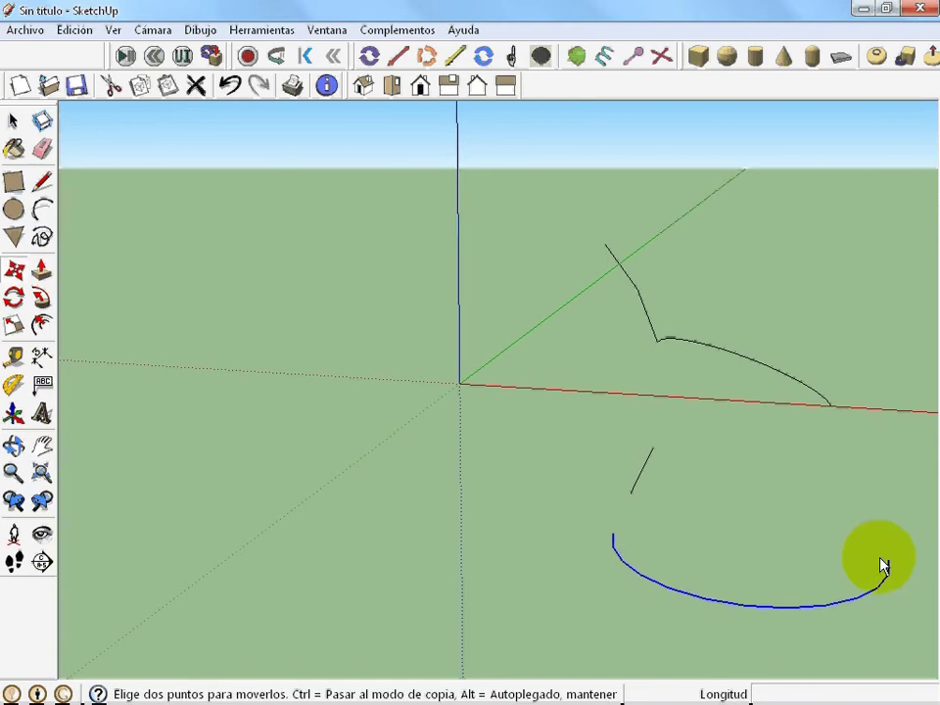
left_click(890, 568)
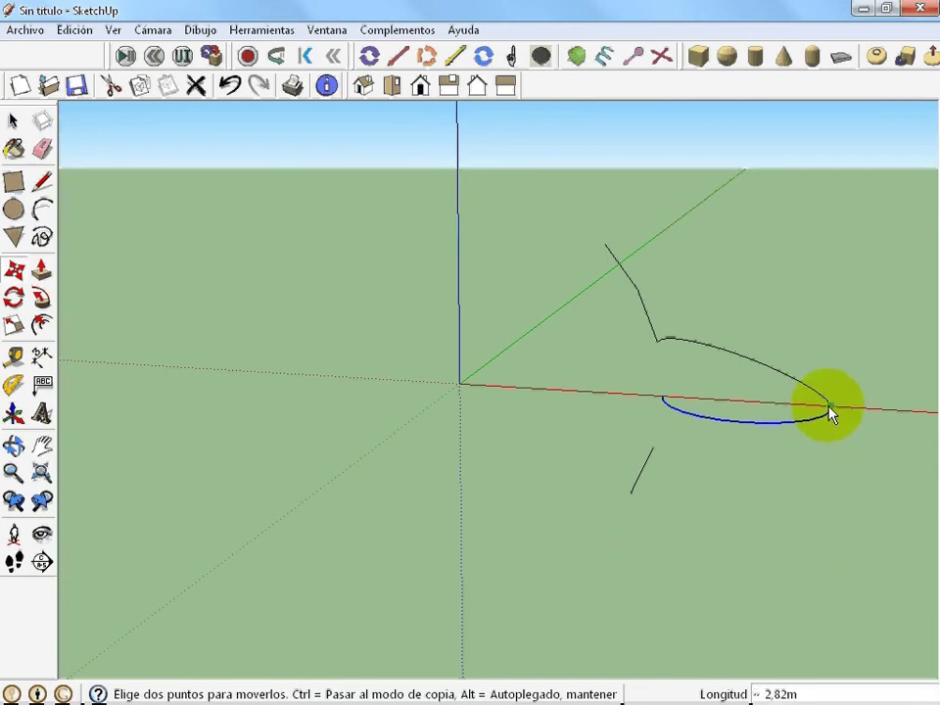
left_click(831, 412)
mouse_move(830, 415)
middle_mouse_down()
mouse_move(824, 621)
mouse_move(835, 420)
middle_mouse_up()
left_click(13, 120)
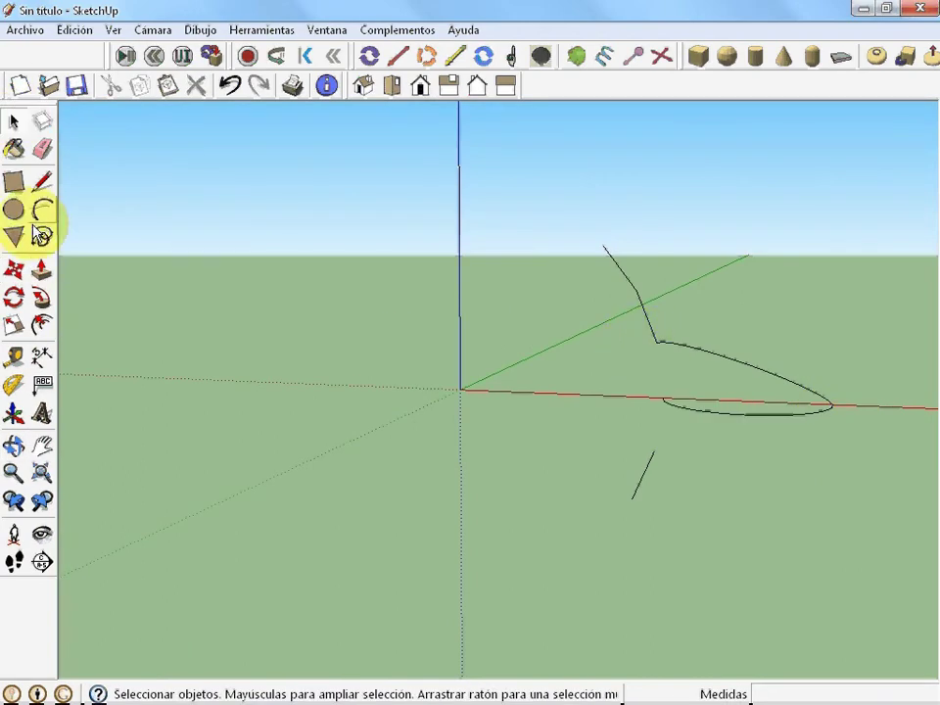
Step: Move the arc's endpoint down to join the lower curve's endpoint on the red axis
left_click(13, 269)
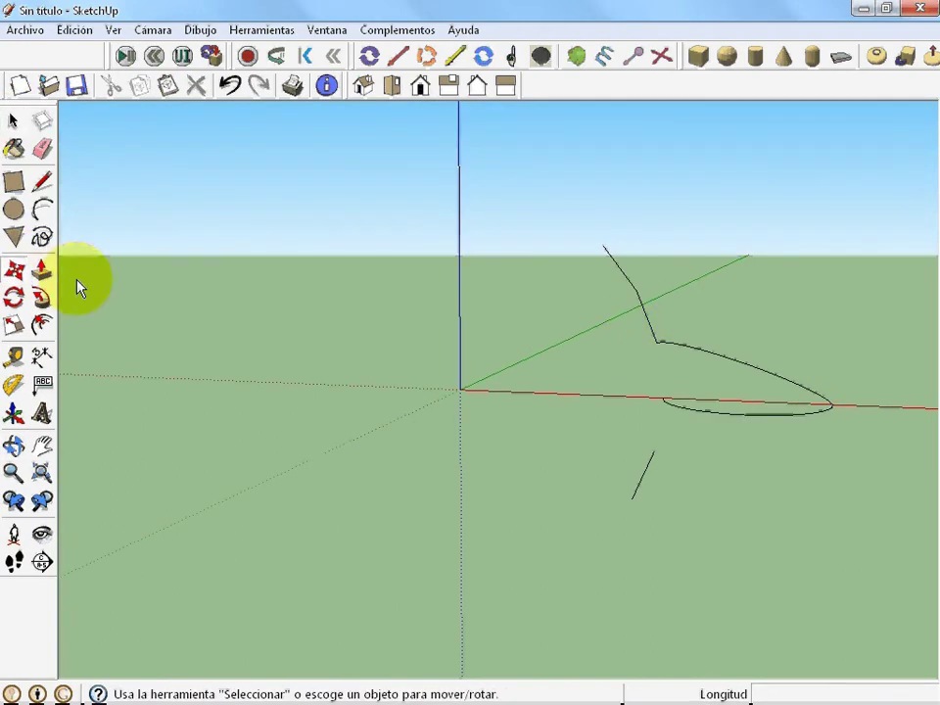
left_click(663, 403)
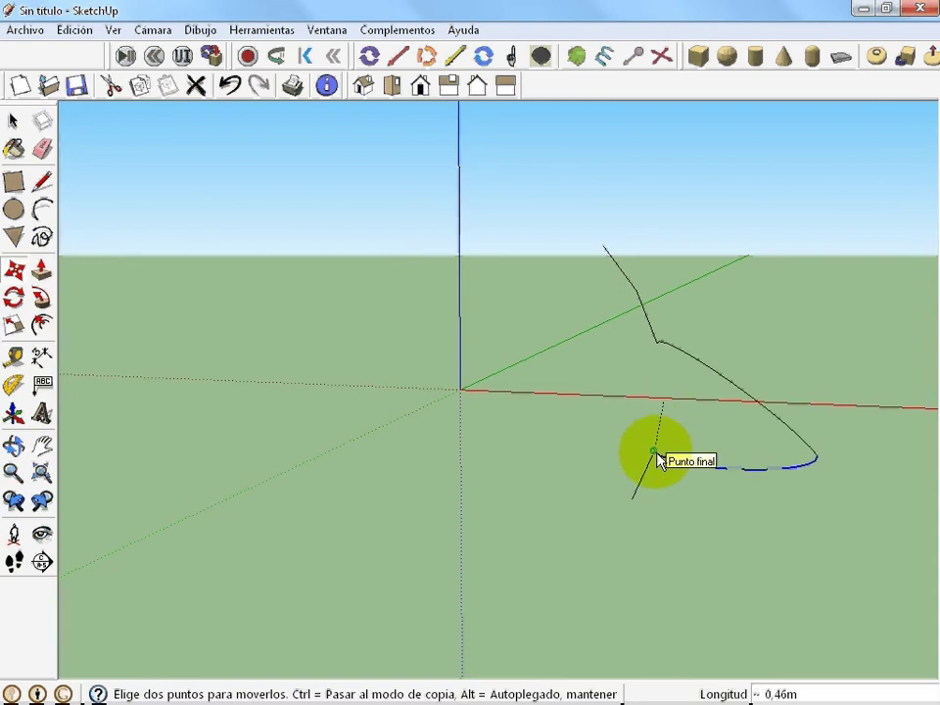
left_click(682, 407)
key("space")
left_click(231, 84)
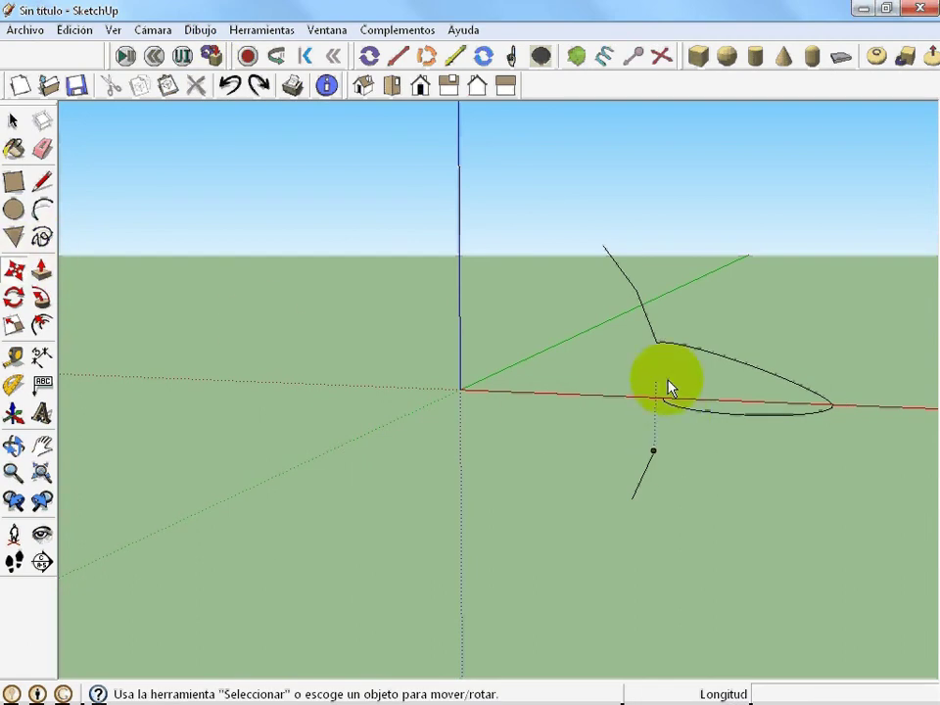
left_click(663, 399)
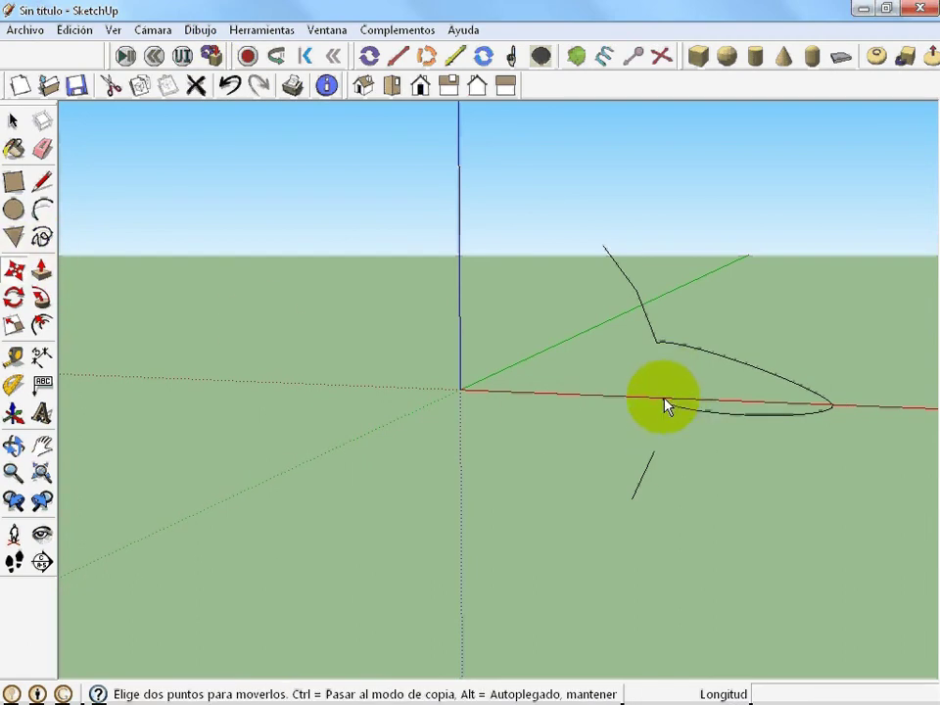
mouse_move(658, 459)
middle_mouse_down()
mouse_move(708, 516)
mouse_move(686, 489)
mouse_move(633, 470)
mouse_move(690, 558)
mouse_move(820, 444)
mouse_move(789, 336)
mouse_move(729, 299)
mouse_move(696, 482)
middle_mouse_up()
left_click(657, 458)
scroll(694, 475, "down", 3)
scroll(693, 470, "down", 1)
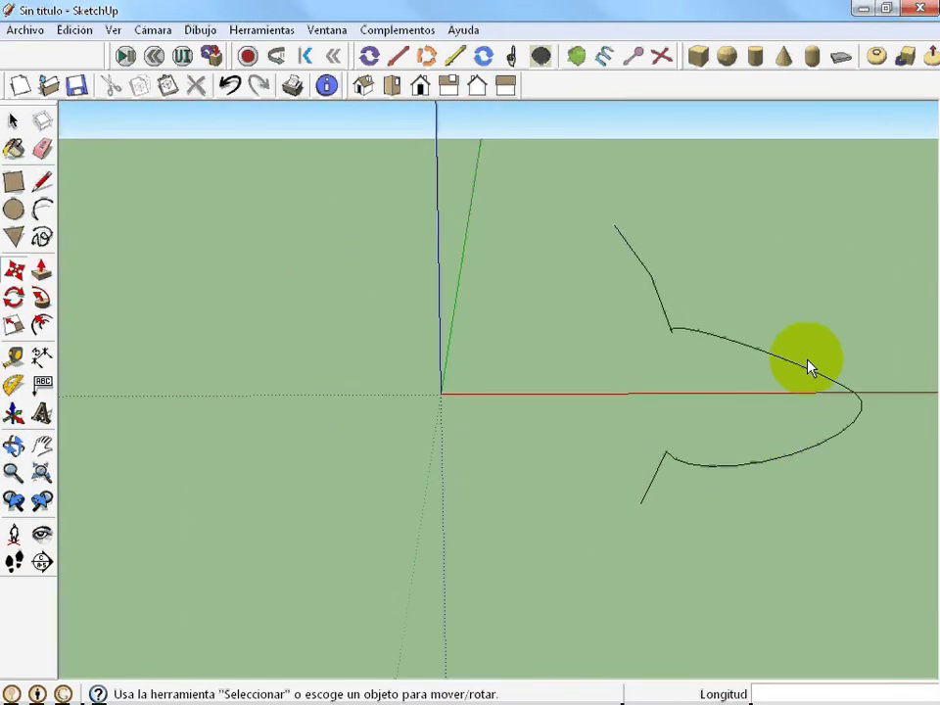
Step: Erase the stray upper and lower curve ends, leaving two strands meeting at one point
left_click(51, 153)
left_click(634, 253)
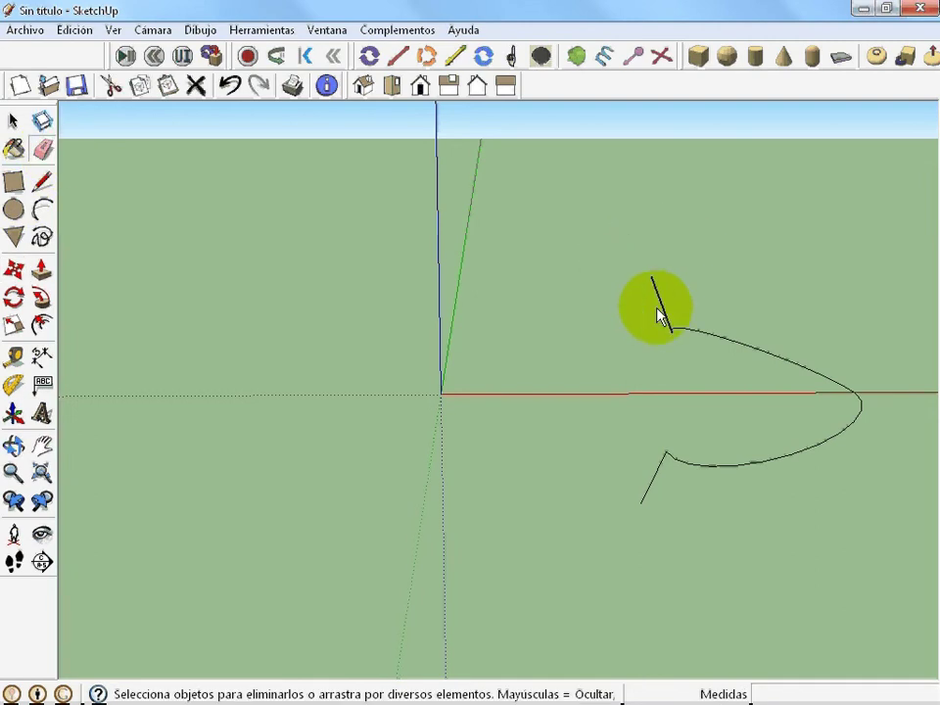
left_click(658, 313)
left_click_drag(630, 494, 672, 495)
mouse_move(672, 496)
middle_mouse_down()
mouse_move(676, 524)
mouse_move(617, 347)
mouse_move(615, 369)
mouse_move(625, 300)
mouse_move(620, 396)
mouse_move(479, 297)
middle_mouse_up()
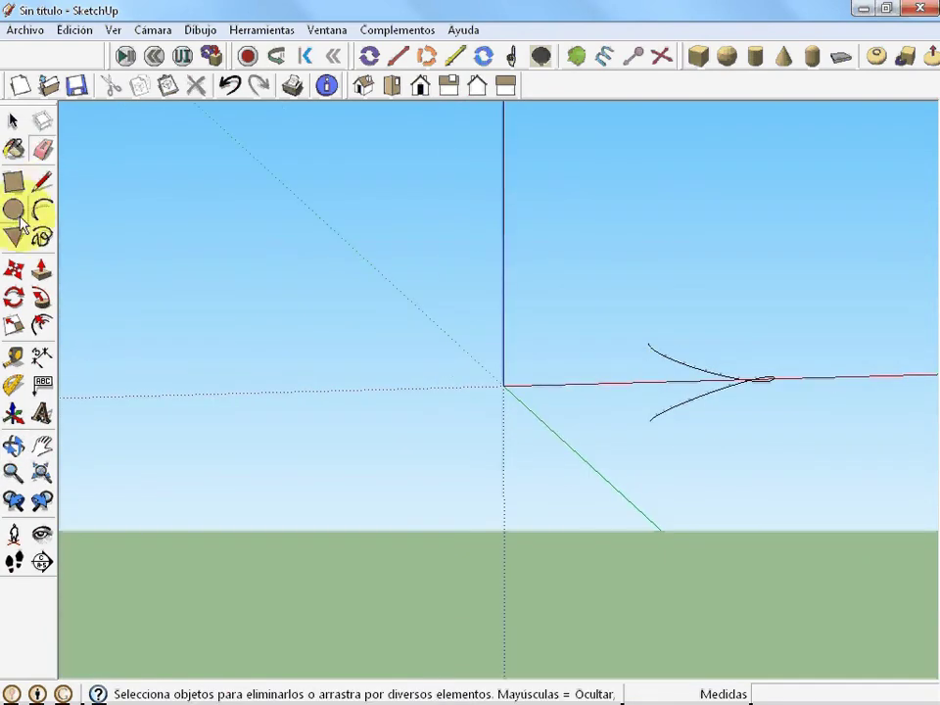
left_click(15, 269)
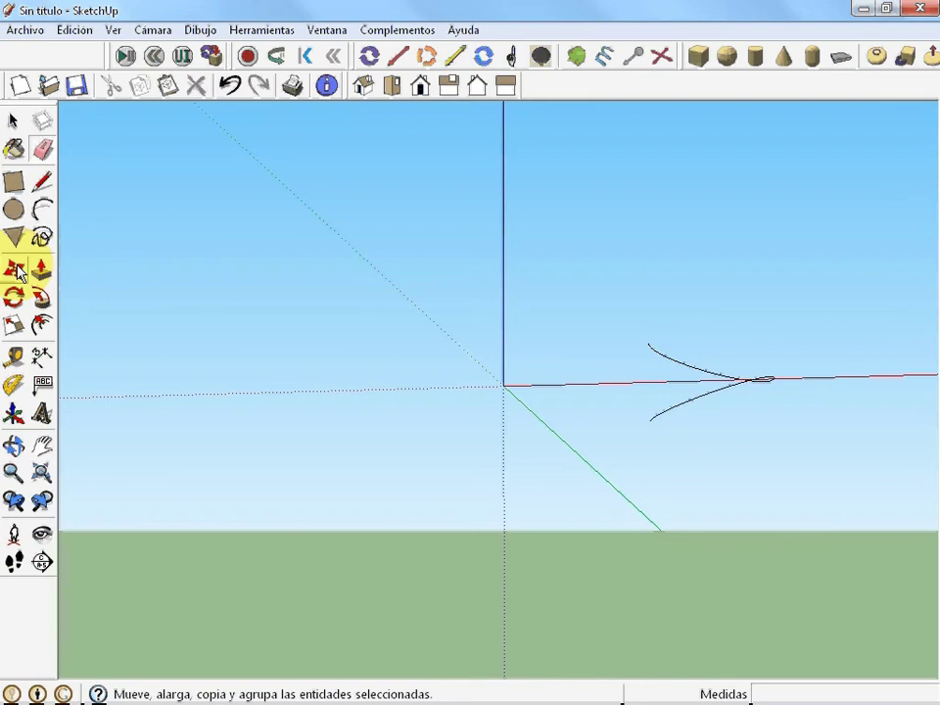
Step: Rotate-copy both curved strands 30° about the origin, then enter *12 to close the ring
left_click(13, 120)
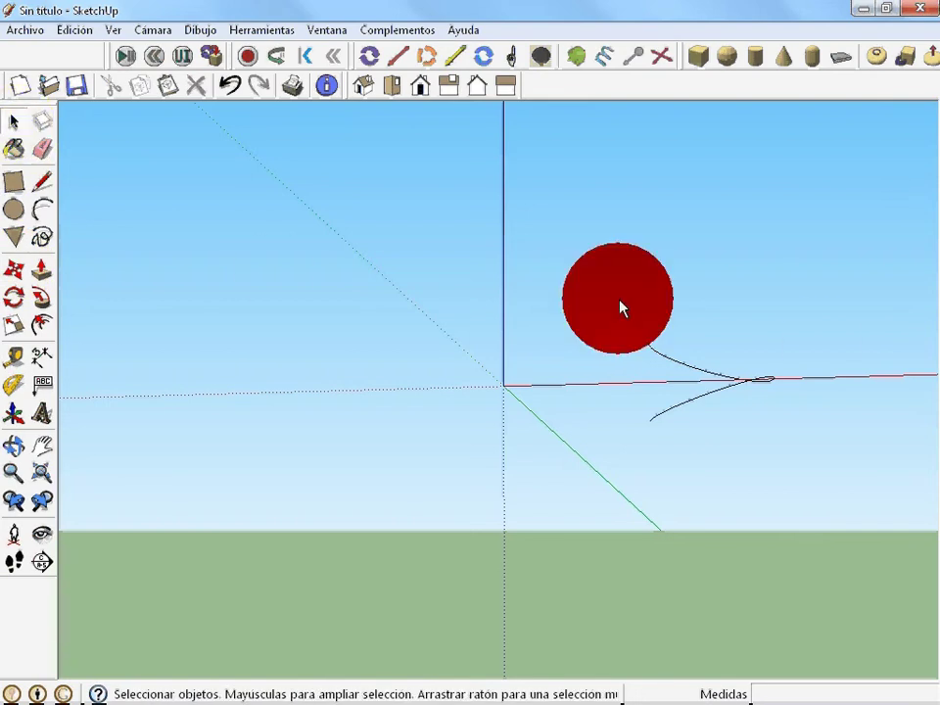
left_click_drag(621, 307, 789, 476)
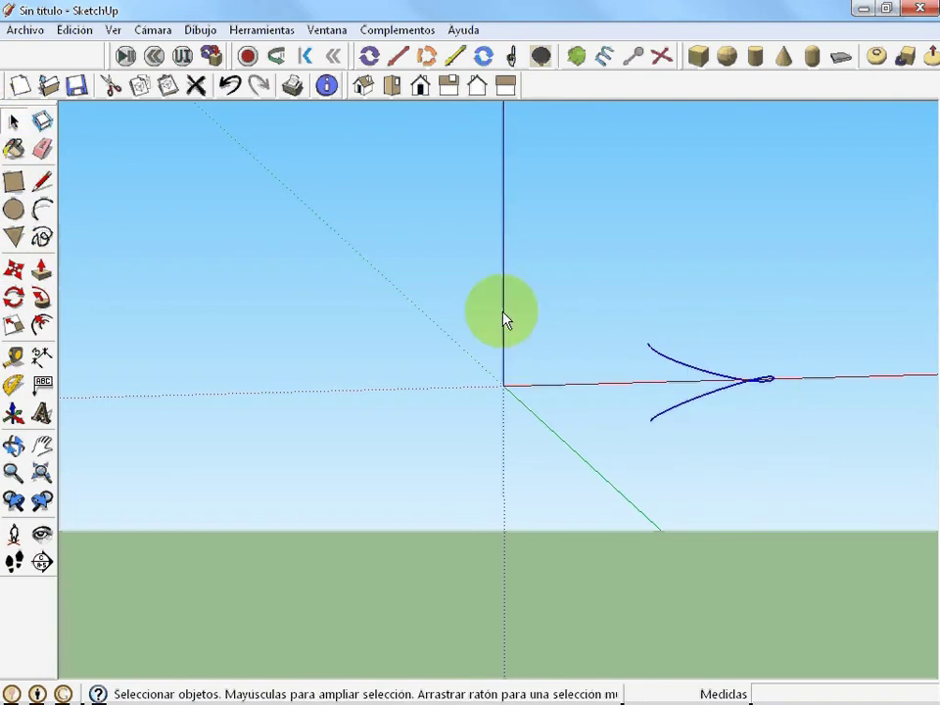
left_click(14, 296)
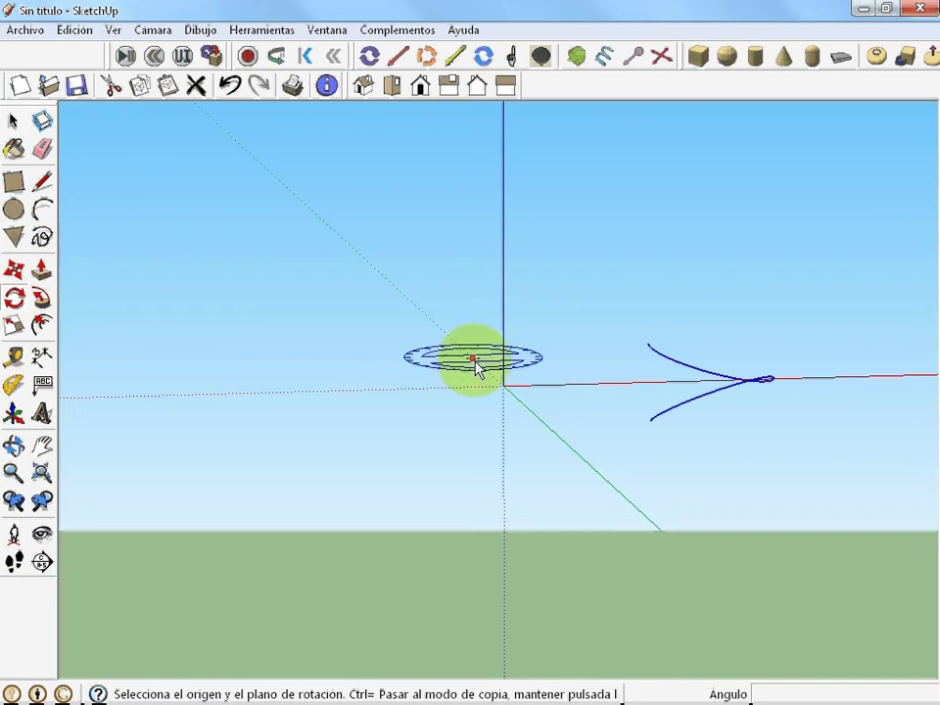
middle_click_drag(512, 392, 586, 571)
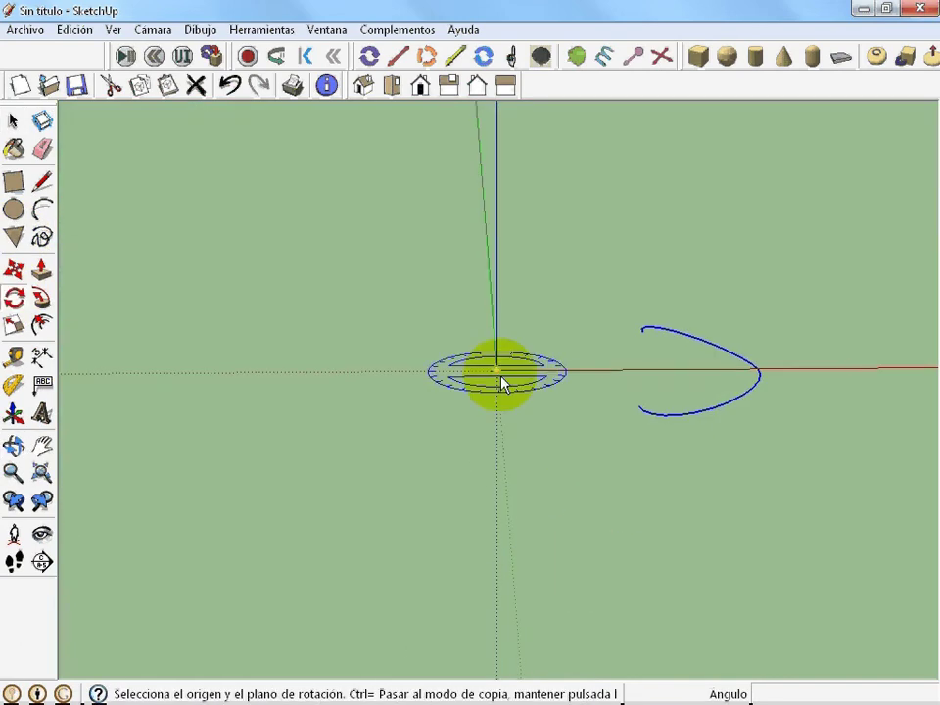
mouse_move(501, 382)
middle_mouse_down()
mouse_move(529, 342)
mouse_move(484, 285)
mouse_move(501, 292)
mouse_move(495, 323)
middle_mouse_up()
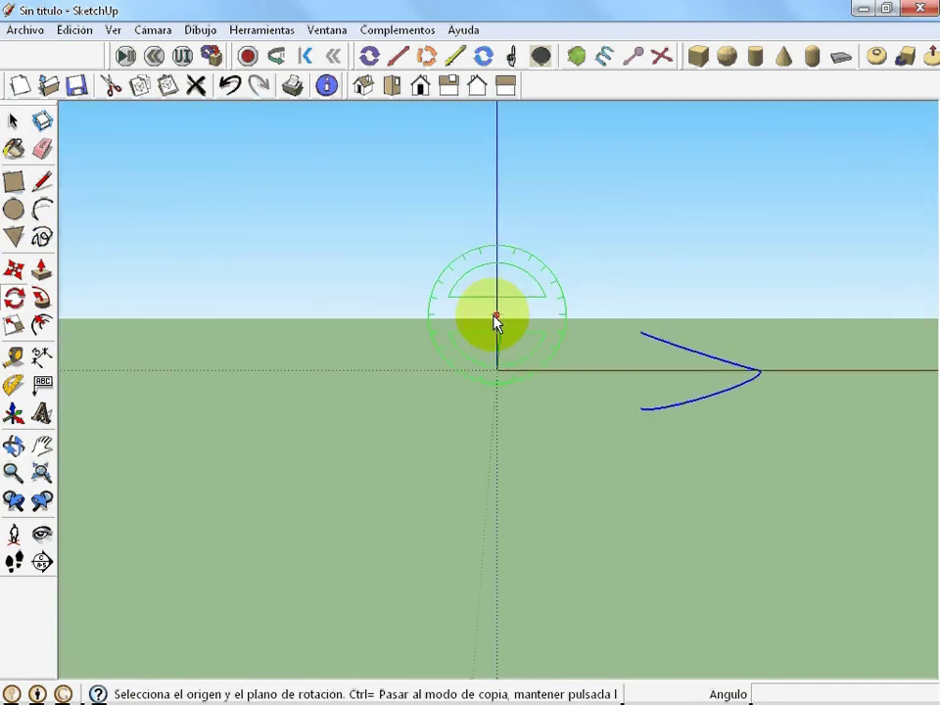
left_click(498, 372)
middle_click_drag(624, 378, 630, 490)
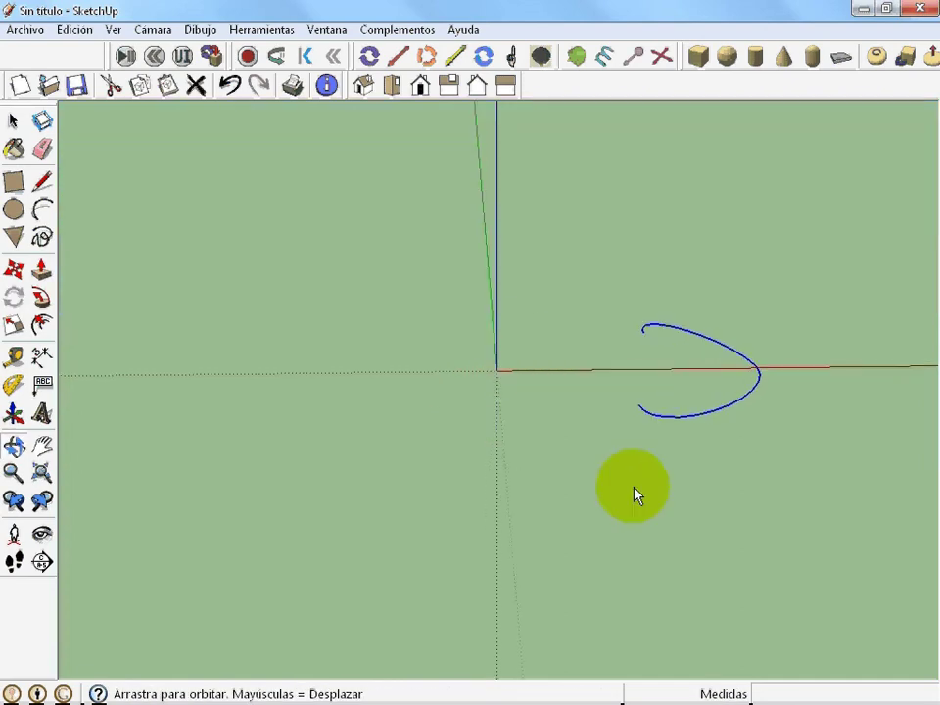
left_click(642, 409)
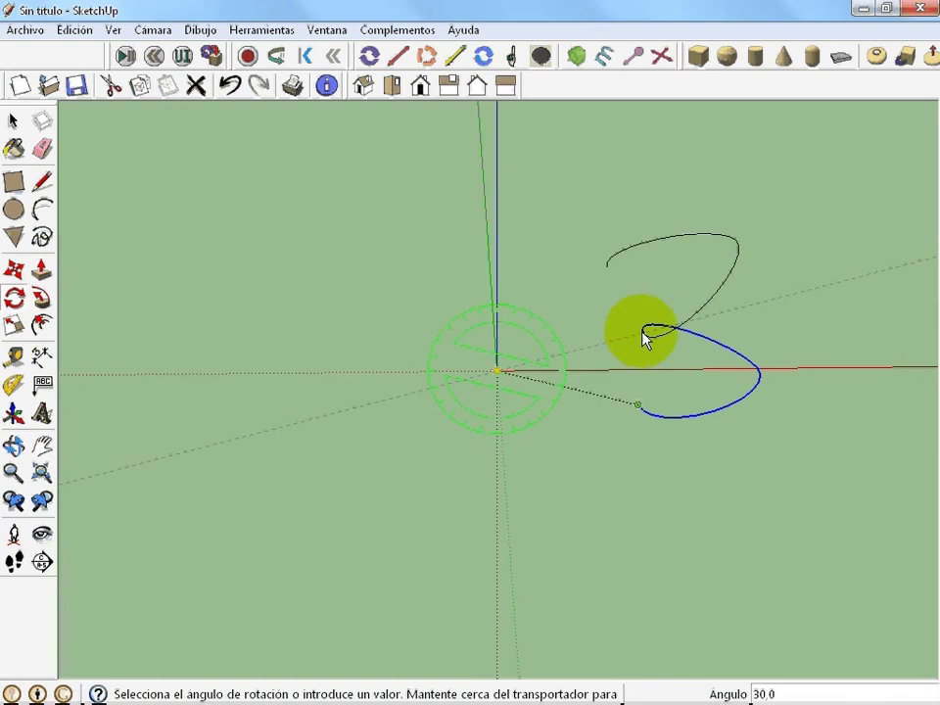
left_click(645, 337)
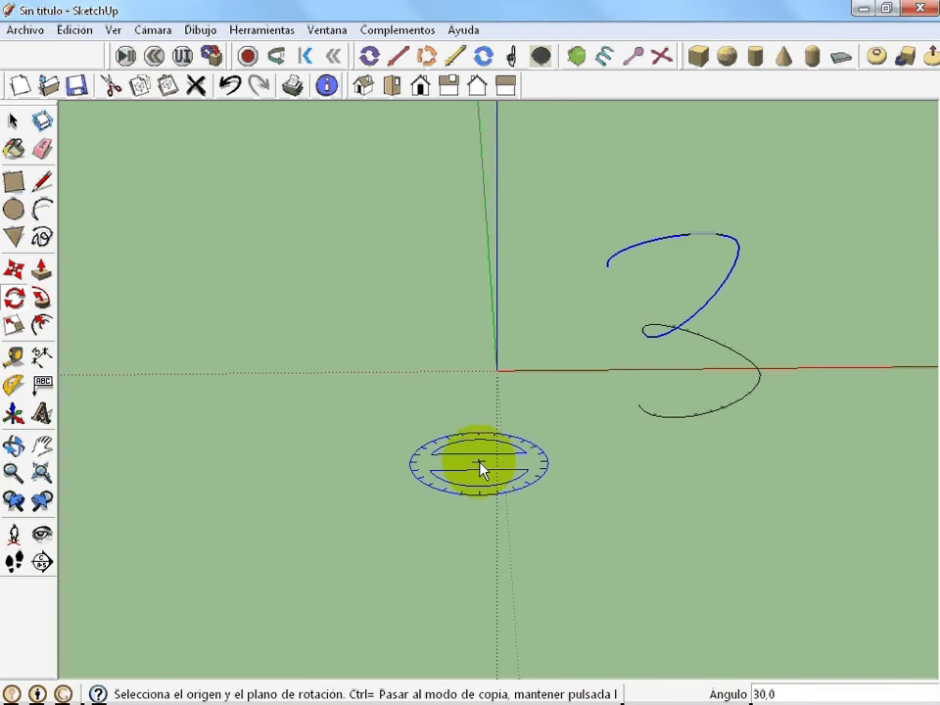
type("*")
type("12")
key("Return")
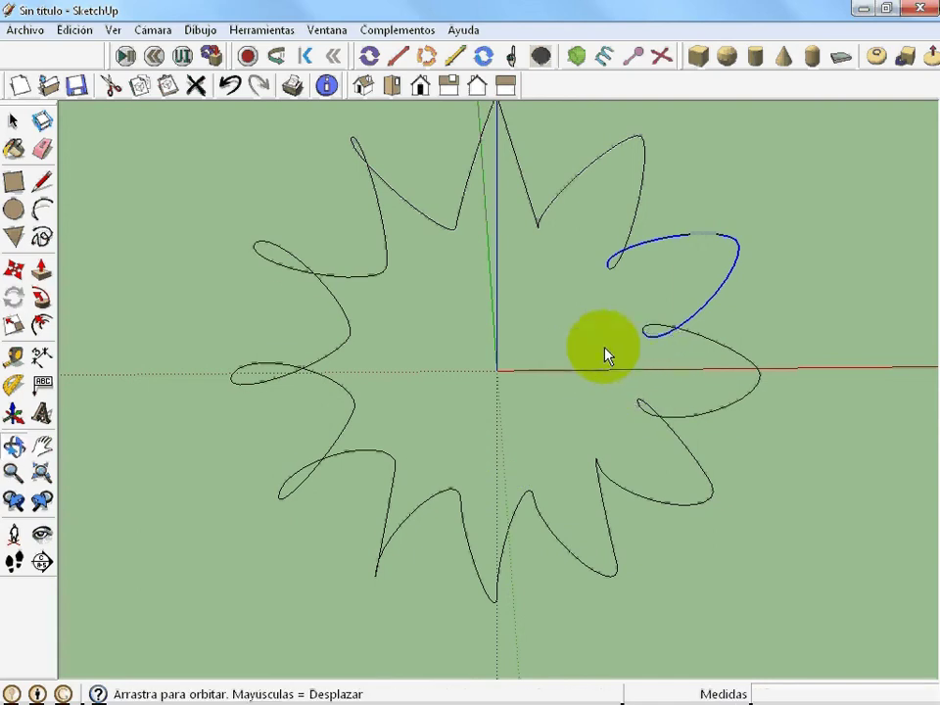
middle_click_drag(608, 352, 593, 404)
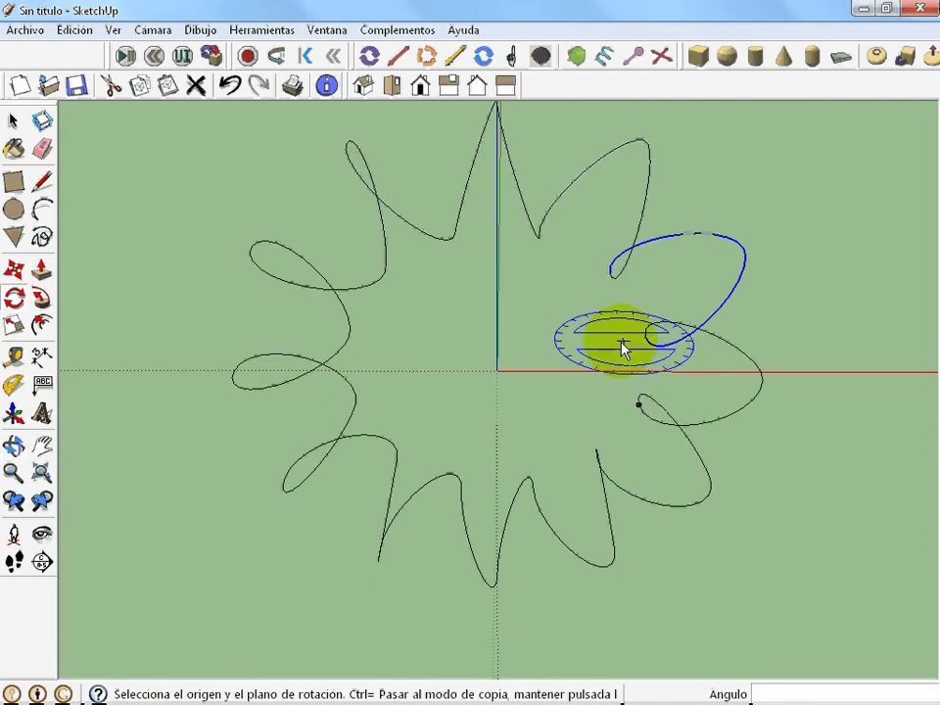
Step: Draw a small circle centred on one looped curve's endpoint as the tube profile
left_click(14, 209)
middle_click_drag(674, 386, 664, 368)
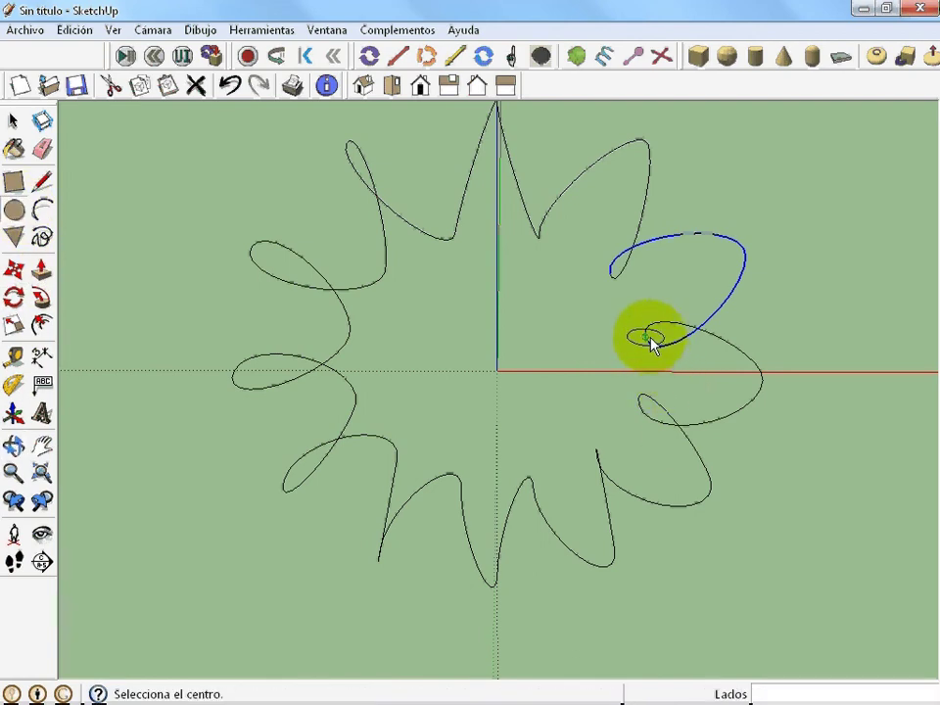
middle_click_drag(654, 336, 650, 204)
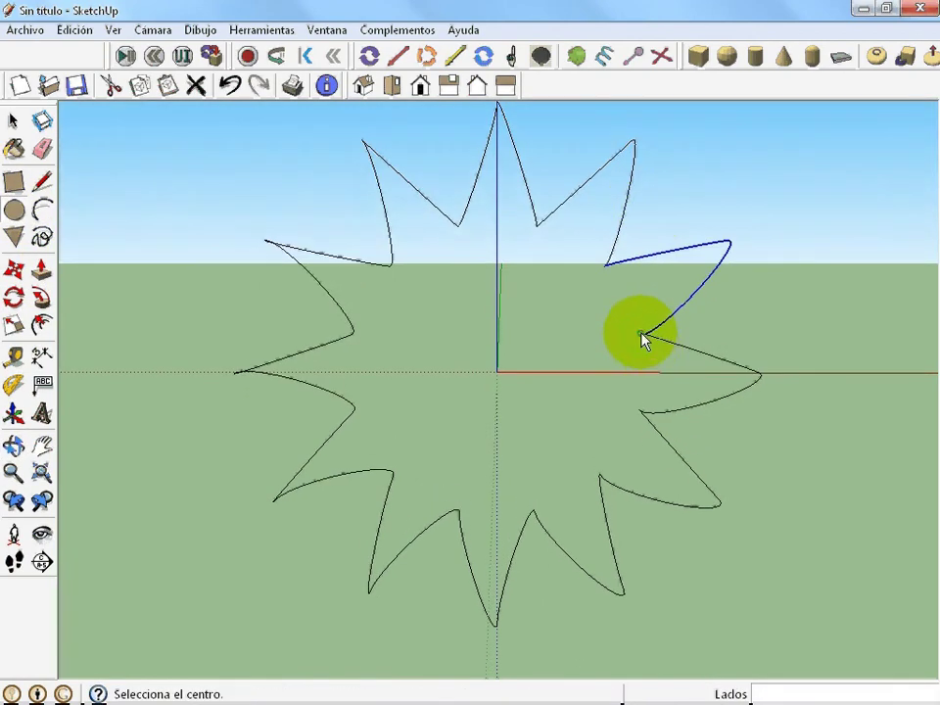
middle_click_drag(644, 337, 650, 398)
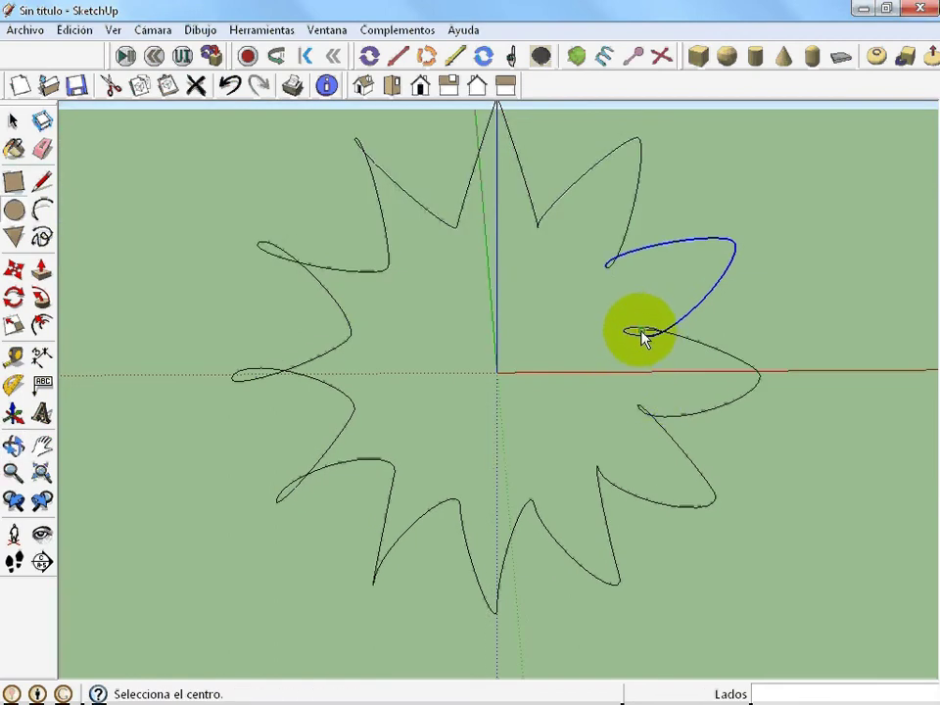
mouse_move(648, 333)
middle_mouse_down()
mouse_move(648, 312)
mouse_move(675, 325)
mouse_move(604, 314)
middle_mouse_up()
key("c")
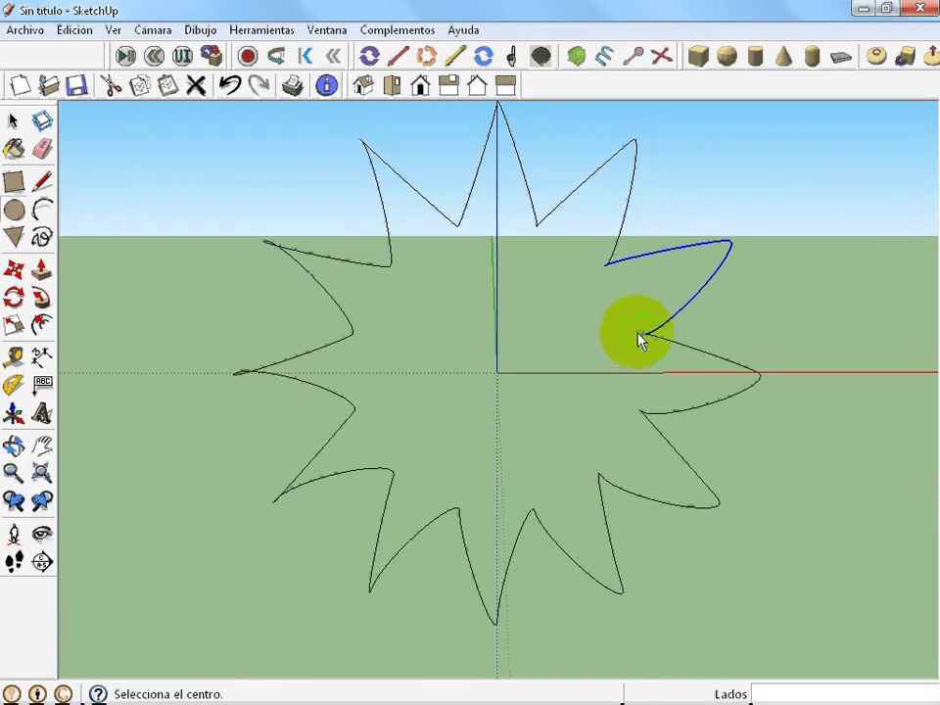
left_click(642, 334)
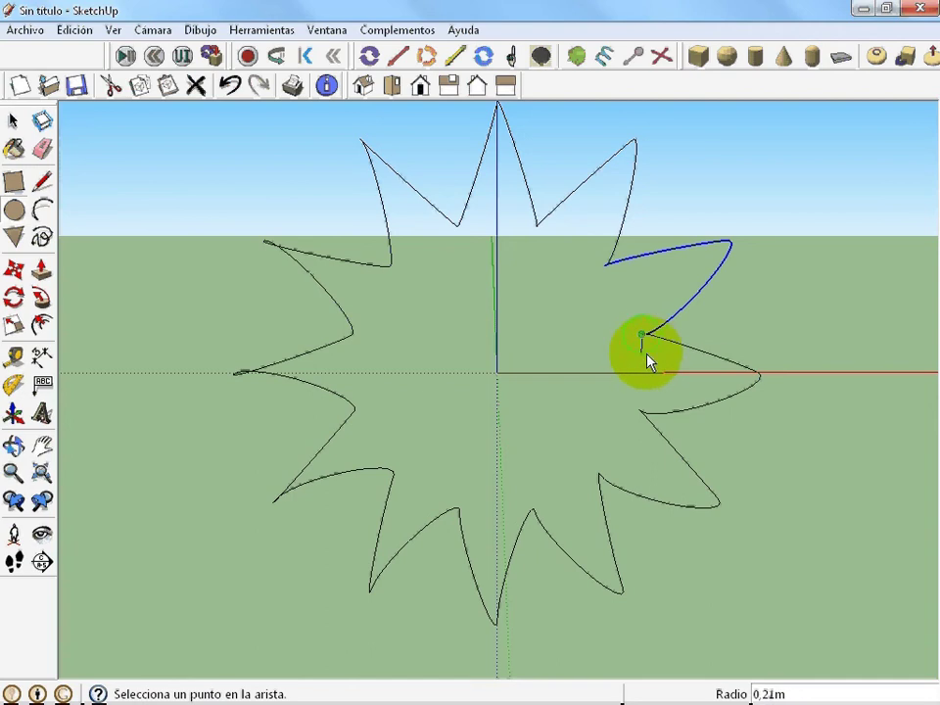
scroll(646, 362, "up", 1)
left_click(647, 368)
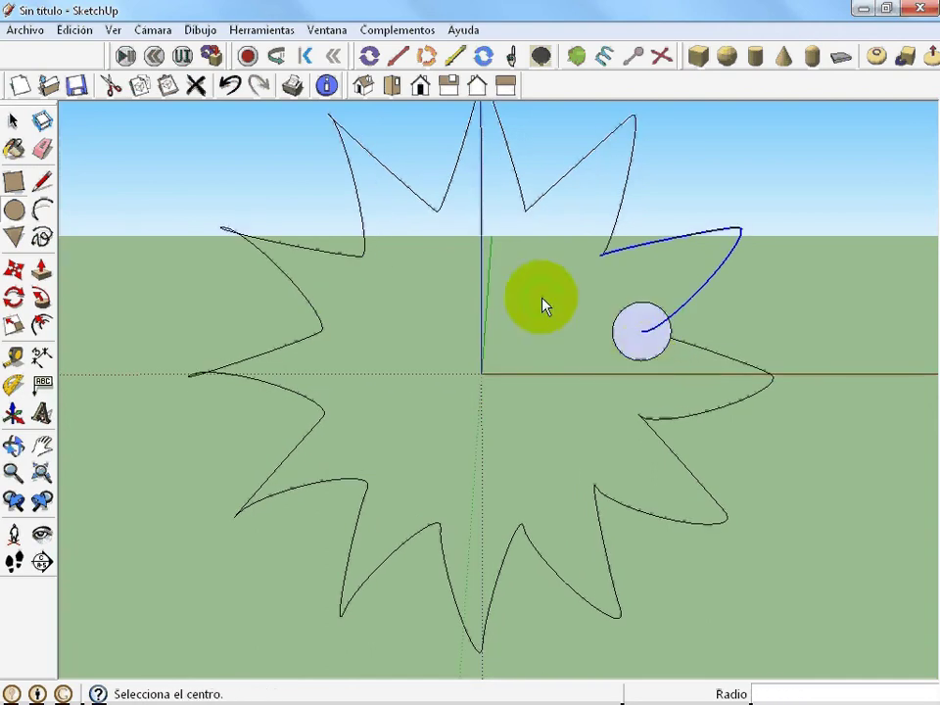
mouse_move(542, 299)
middle_mouse_down()
mouse_move(773, 428)
mouse_move(631, 430)
mouse_move(562, 483)
mouse_move(608, 587)
mouse_move(457, 231)
middle_mouse_up()
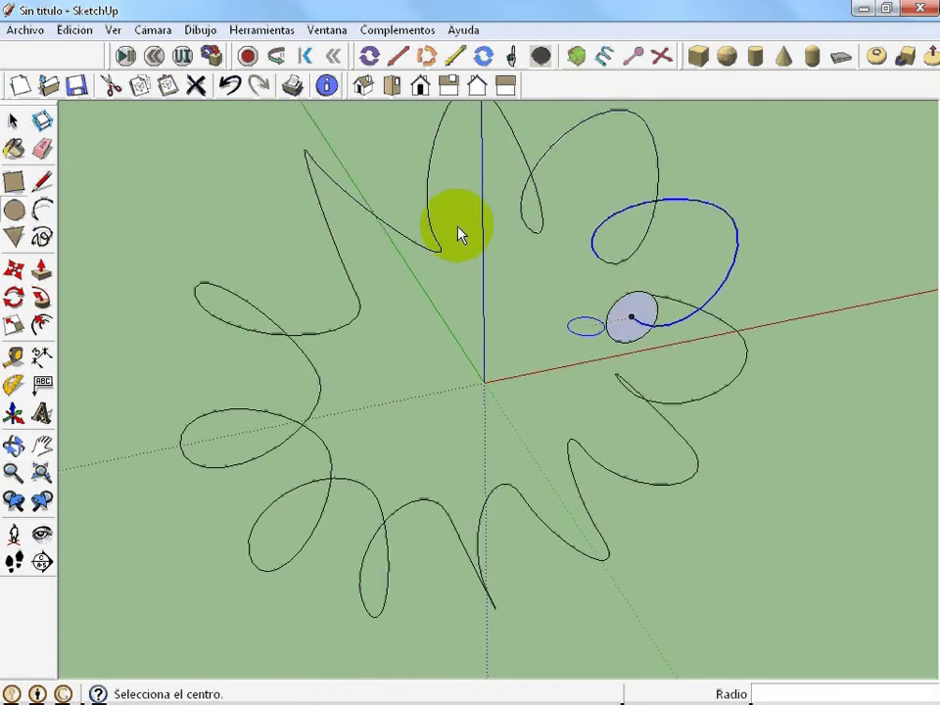
scroll(472, 216, "down", 2)
scroll(472, 216, "down", 2)
Step: Select the whole 12-loop path and Follow Me the small circle along it
left_click(12, 119)
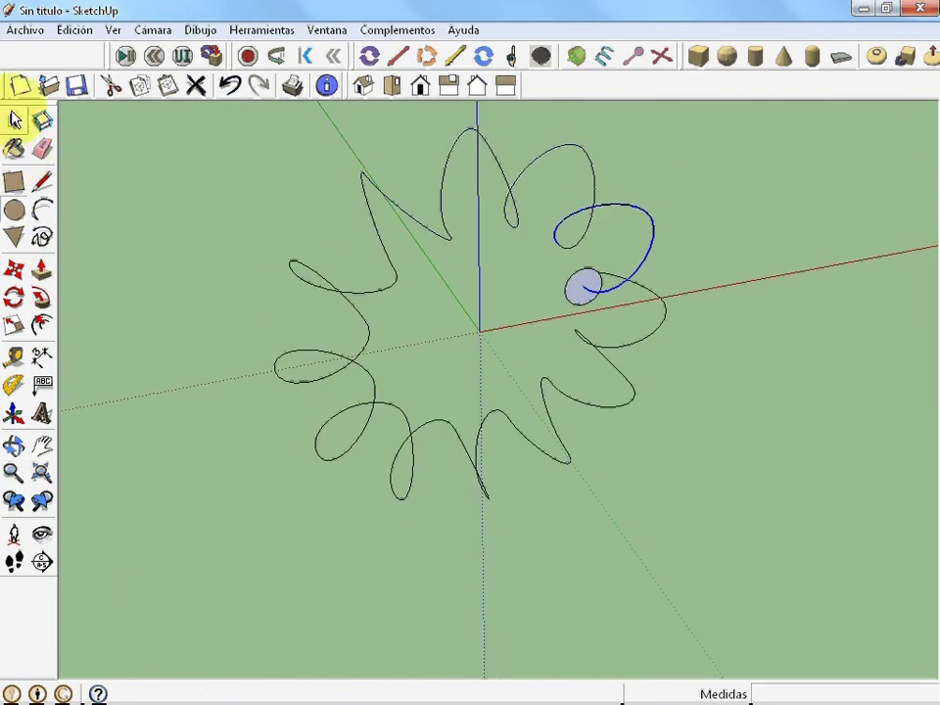
mouse_move(204, 114)
left_mouse_down()
mouse_move(581, 528)
mouse_move(725, 545)
left_mouse_up()
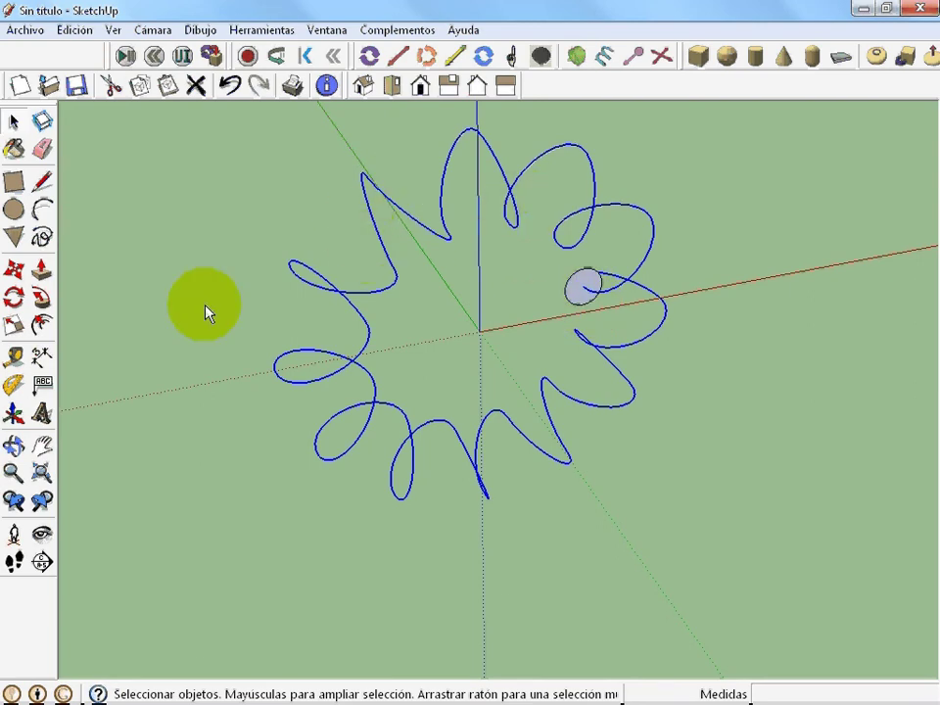
left_click(43, 305)
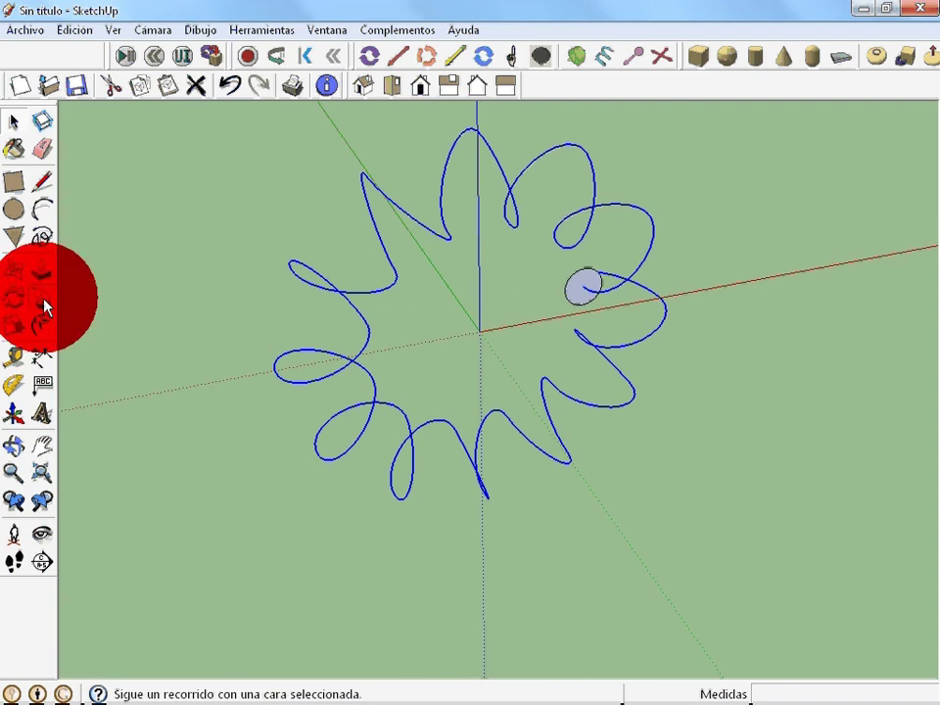
left_click(578, 299)
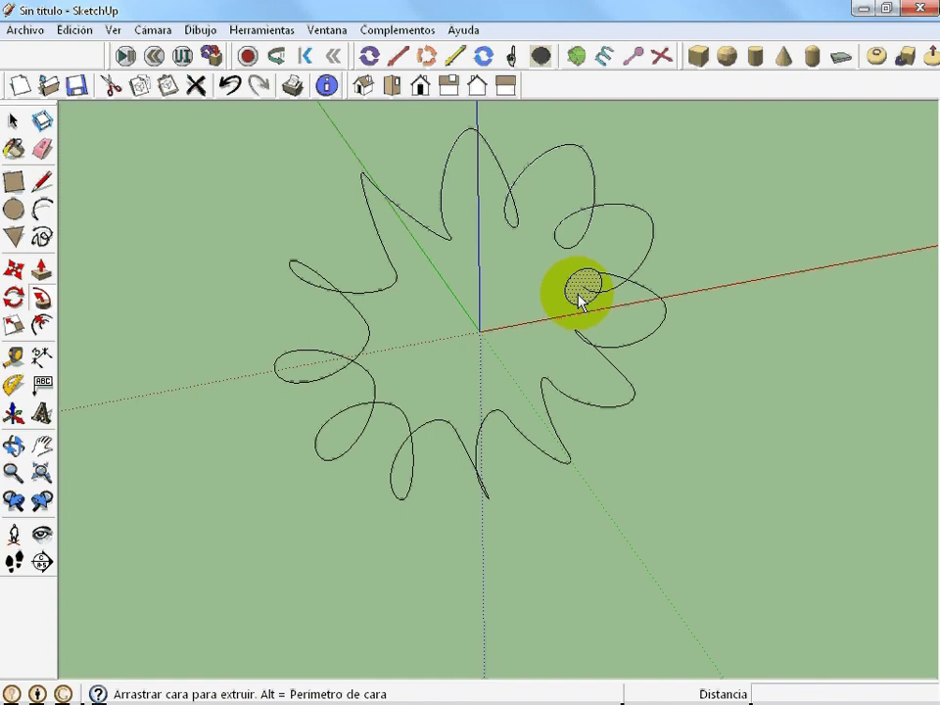
left_click(579, 297)
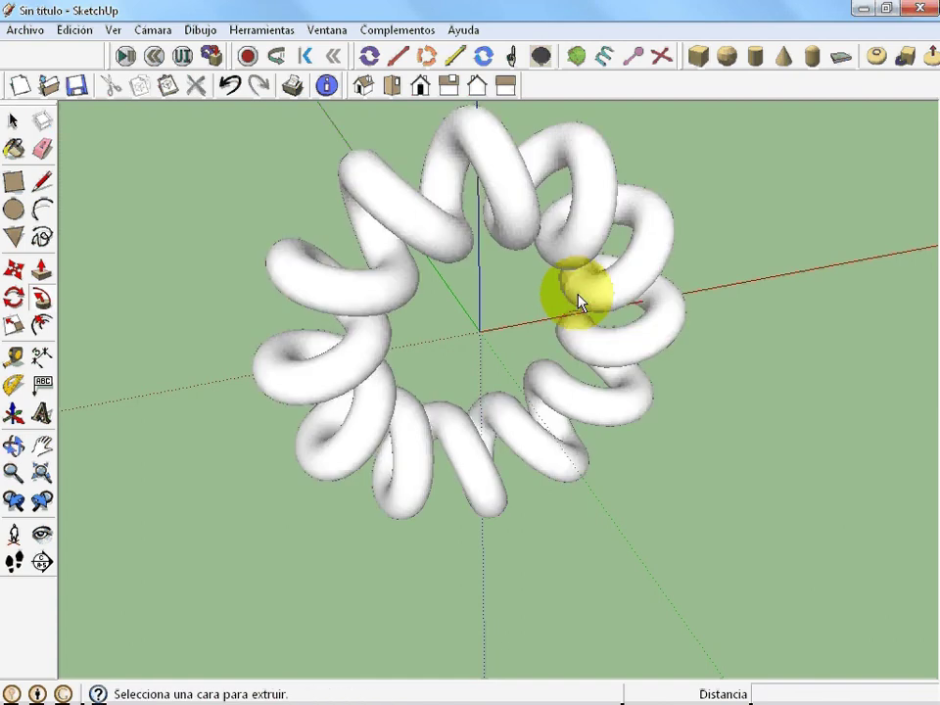
Step: Orbit and zoom around the finished white coiled tube ring to inspect it
middle_click_drag(398, 447, 297, 194)
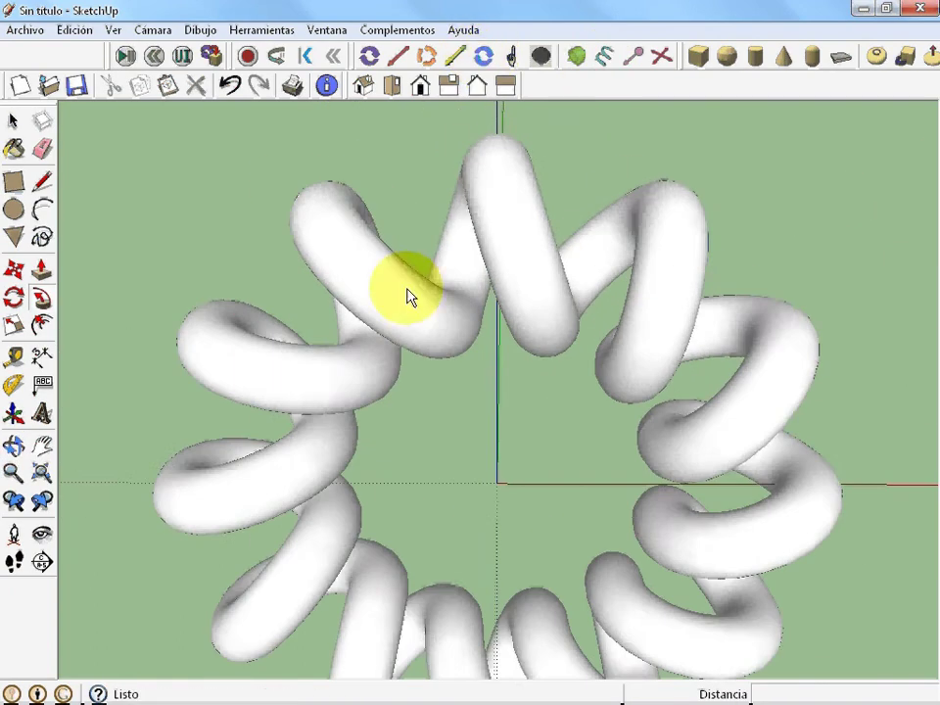
mouse_move(409, 293)
middle_mouse_down()
mouse_move(449, 208)
mouse_move(446, 7)
middle_mouse_up()
scroll(458, 266, "down", 5)
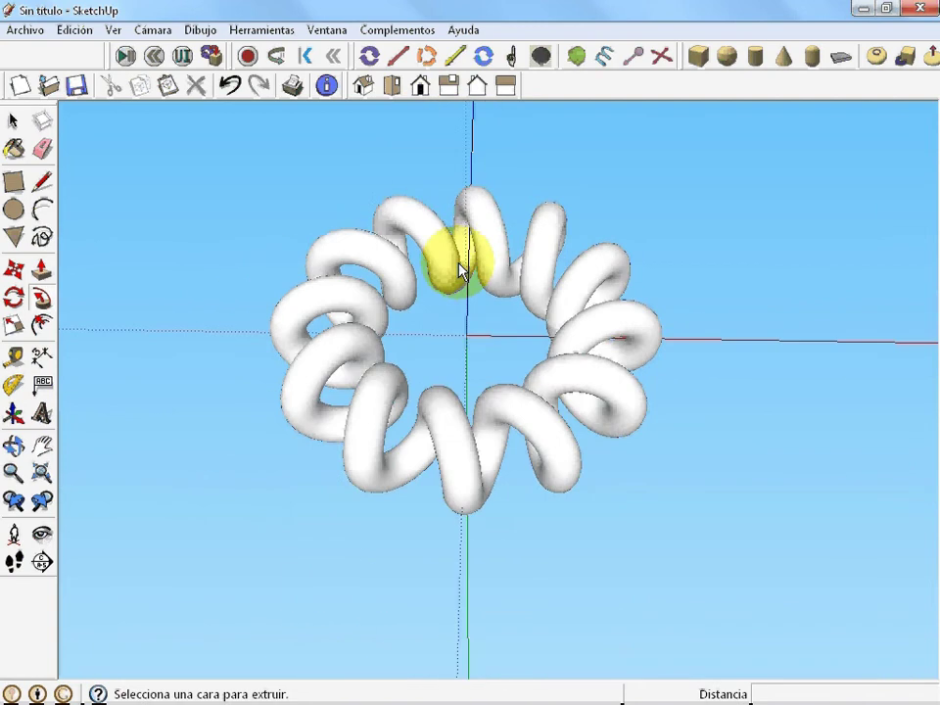
mouse_move(457, 266)
middle_mouse_down()
mouse_move(390, 284)
mouse_move(488, 479)
mouse_move(575, 473)
mouse_move(393, 363)
mouse_move(522, 484)
mouse_move(262, 378)
mouse_move(543, 412)
mouse_move(501, 203)
mouse_move(536, 397)
mouse_move(615, 180)
mouse_move(625, 480)
mouse_move(684, 262)
mouse_move(417, 427)
mouse_move(626, 608)
middle_mouse_up()
mouse_move(533, 256)
middle_mouse_down()
mouse_move(583, 562)
mouse_move(497, 243)
mouse_move(503, 130)
middle_mouse_up()
Step: Zoom the view once more and restore the CamStudio recorder window
key("p")
scroll(581, 131, "up", 2)
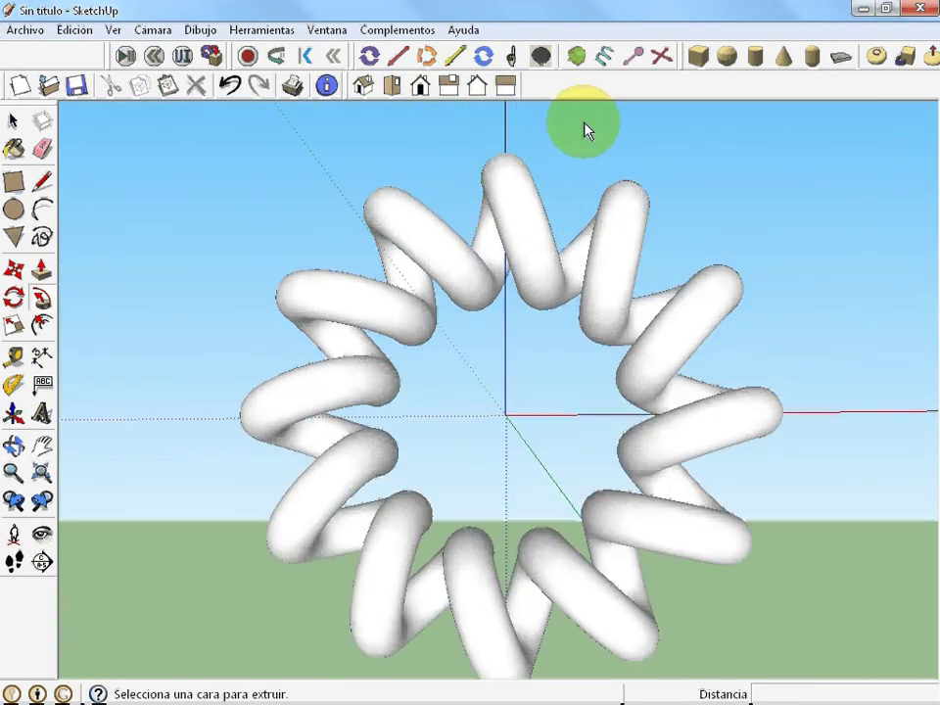
scroll(584, 131, "up", 2)
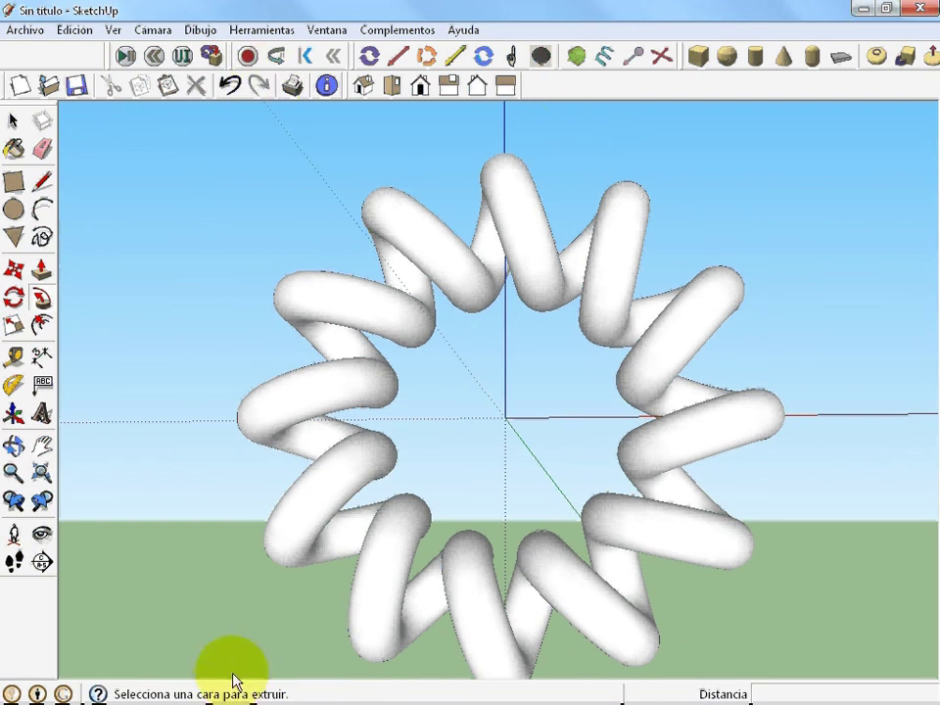
mouse_move(456, 701)
left_click(459, 688)
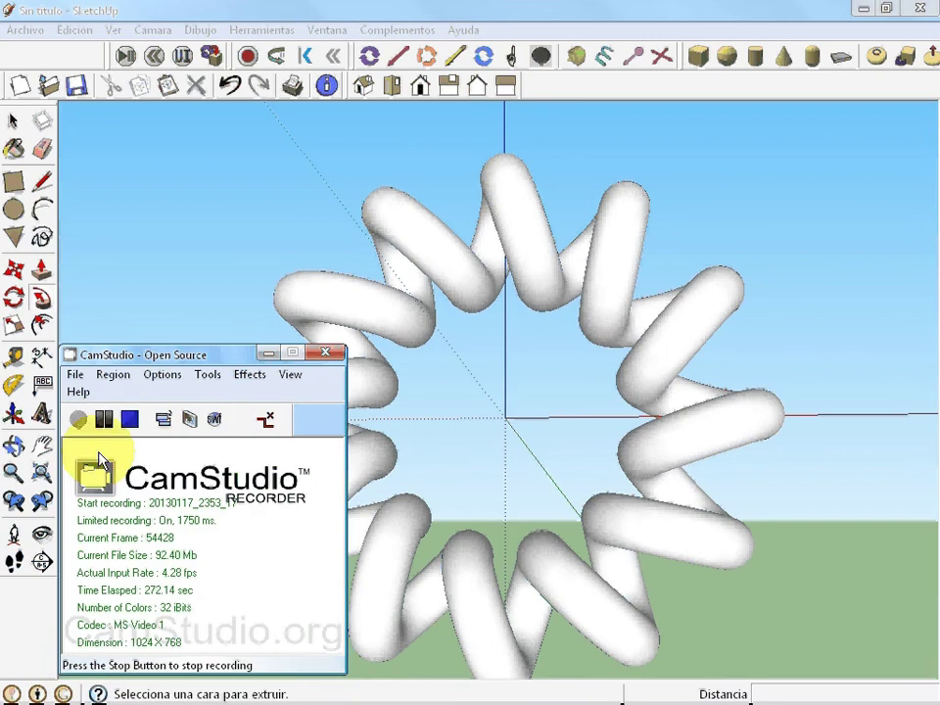